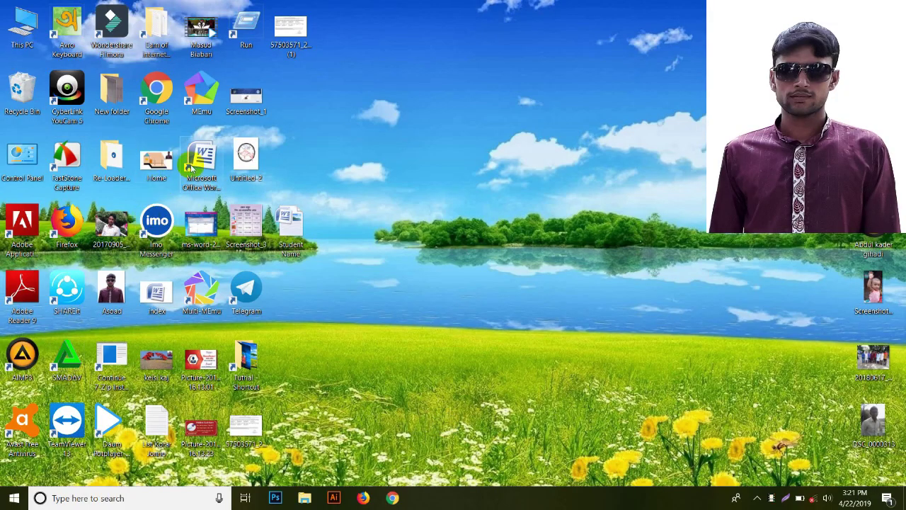
Step: Launch Microsoft Word 2007 from its desktop shortcut
{"action": "double_click", "coordinate": [197, 167]}
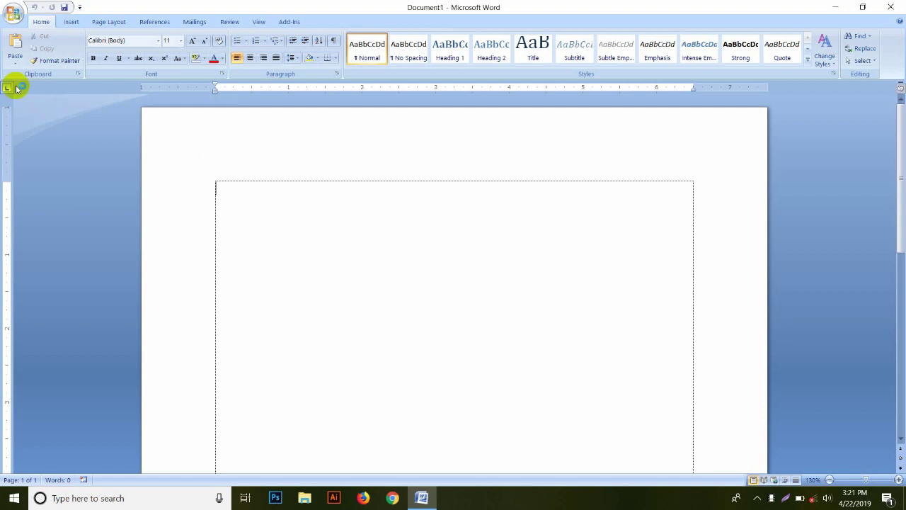
Step: Open Latter Hade from Recent Documents and scroll through its Laudantium text
{"action": "left_click", "coordinate": [12, 14]}
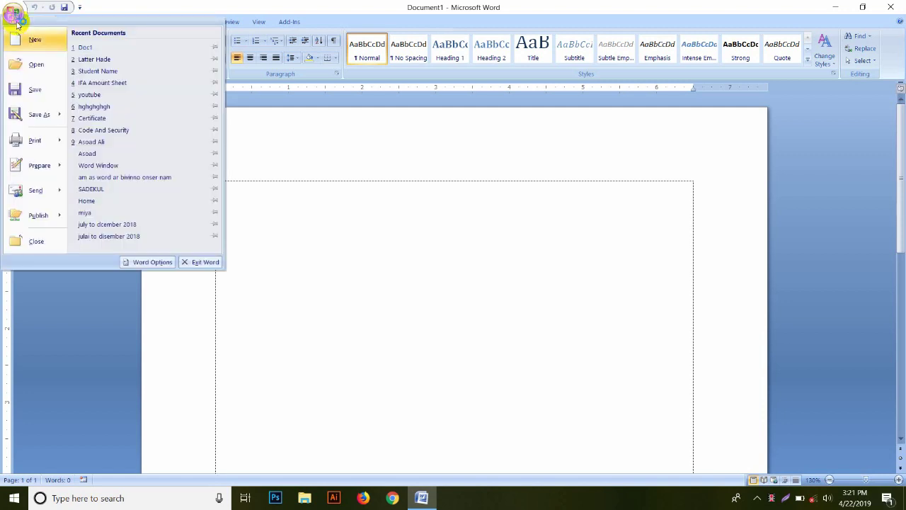
{"action": "left_click", "coordinate": [94, 59]}
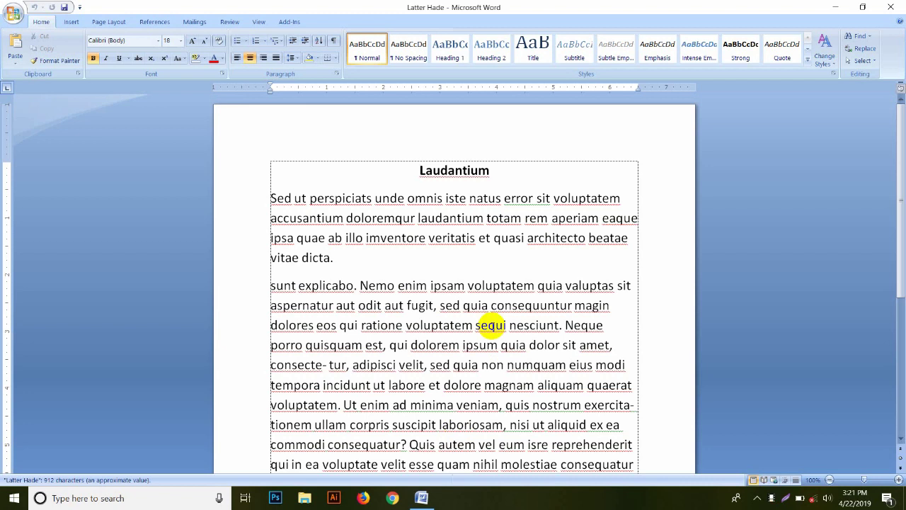
{"action": "left_click", "coordinate": [461, 279]}
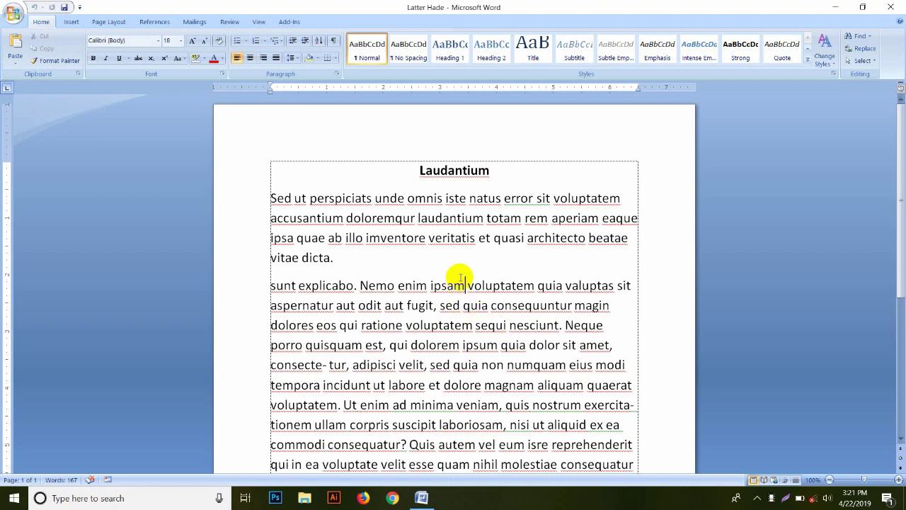
{"action": "scroll", "coordinate": [461, 279], "scroll_direction": "down", "scroll_amount": 1}
{"action": "scroll", "coordinate": [461, 279], "scroll_direction": "down", "scroll_amount": 4}
{"action": "scroll", "coordinate": [461, 278], "scroll_direction": "up", "scroll_amount": 5}
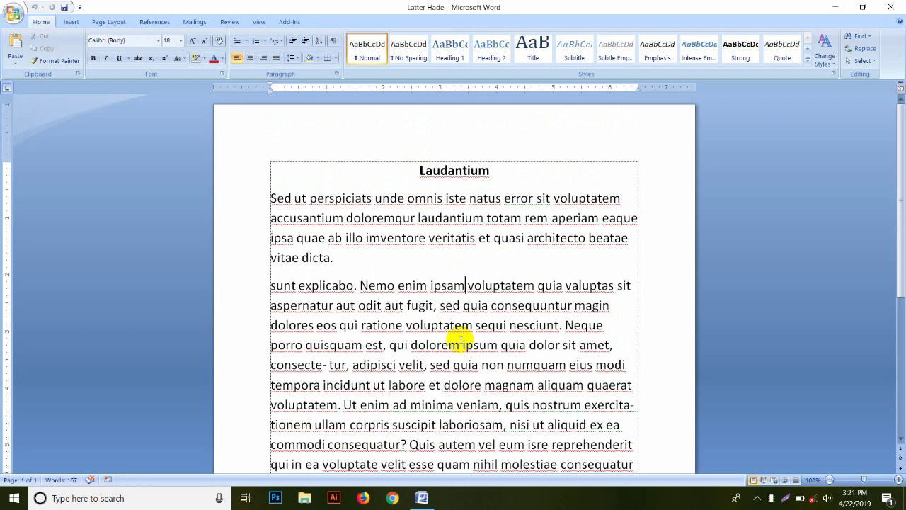
{"action": "scroll", "coordinate": [461, 342], "scroll_direction": "down", "scroll_amount": 5}
{"action": "scroll", "coordinate": [461, 341], "scroll_direction": "up", "scroll_amount": 5}
{"action": "scroll", "coordinate": [461, 340], "scroll_direction": "down", "scroll_amount": 5}
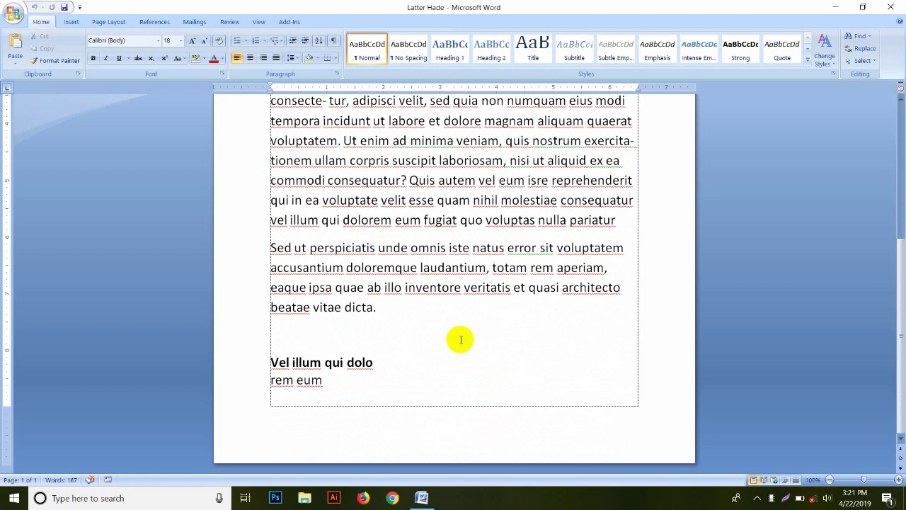
Step: Browse the built-in designs in the Insert > Cover Page gallery
{"action": "left_click", "coordinate": [71, 23]}
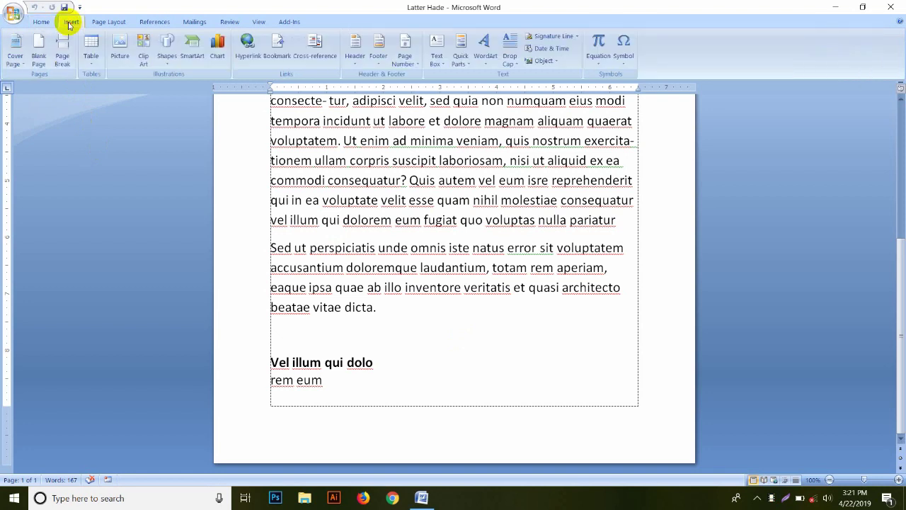
{"action": "left_click", "coordinate": [20, 60]}
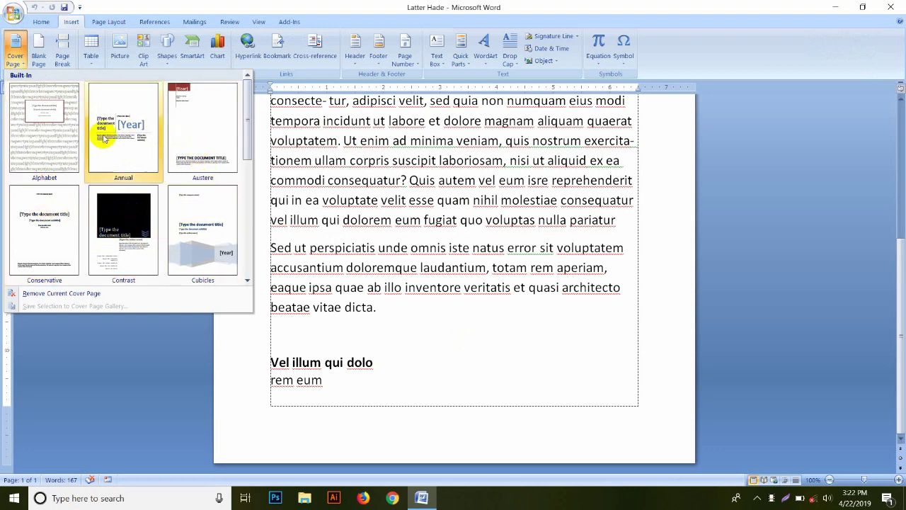
{"action": "scroll", "coordinate": [195, 232], "scroll_direction": "down", "scroll_amount": 3}
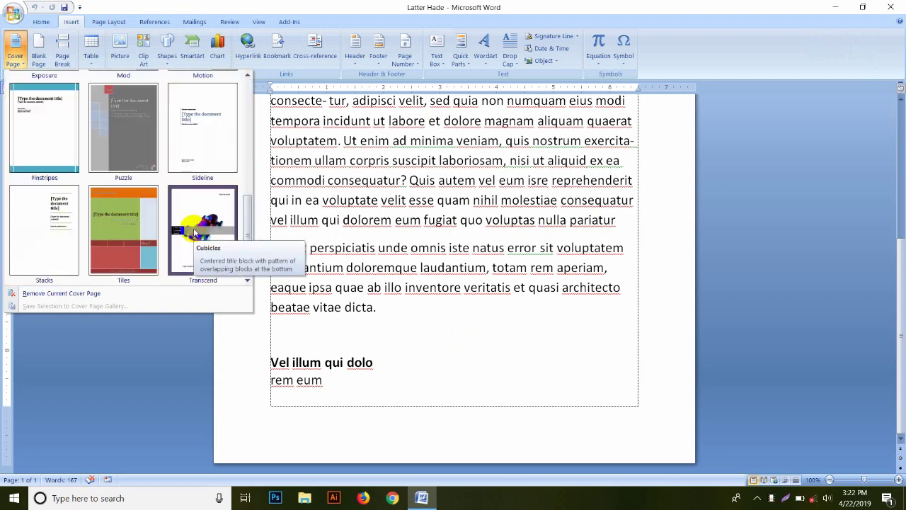
{"action": "scroll", "coordinate": [193, 227], "scroll_direction": "up", "scroll_amount": 3}
{"action": "scroll", "coordinate": [193, 228], "scroll_direction": "down", "scroll_amount": 3}
{"action": "scroll", "coordinate": [193, 228], "scroll_direction": "up", "scroll_amount": 3}
{"action": "scroll", "coordinate": [193, 230], "scroll_direction": "down", "scroll_amount": 3}
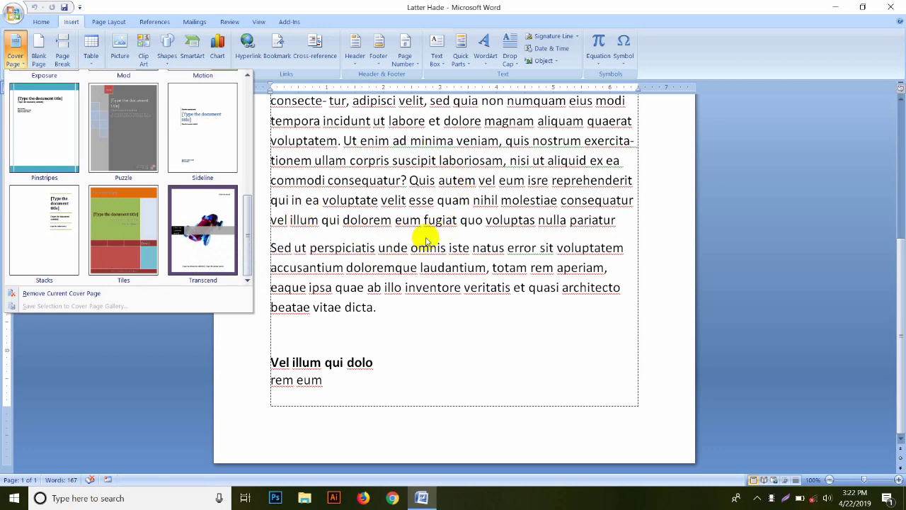
{"action": "scroll", "coordinate": [424, 241], "scroll_direction": "up", "scroll_amount": 1}
{"action": "scroll", "coordinate": [425, 241], "scroll_direction": "up", "scroll_amount": 3}
{"action": "scroll", "coordinate": [424, 238], "scroll_direction": "down", "scroll_amount": 2}
{"action": "scroll", "coordinate": [425, 238], "scroll_direction": "up", "scroll_amount": 1}
{"action": "scroll", "coordinate": [424, 238], "scroll_direction": "up", "scroll_amount": 1}
{"action": "scroll", "coordinate": [425, 238], "scroll_direction": "down", "scroll_amount": 3}
{"action": "scroll", "coordinate": [427, 237], "scroll_direction": "down", "scroll_amount": 1}
{"action": "scroll", "coordinate": [427, 237], "scroll_direction": "up", "scroll_amount": 4}
{"action": "scroll", "coordinate": [427, 237], "scroll_direction": "down", "scroll_amount": 4}
{"action": "scroll", "coordinate": [427, 235], "scroll_direction": "up", "scroll_amount": 1}
{"action": "scroll", "coordinate": [425, 238], "scroll_direction": "up", "scroll_amount": 3}
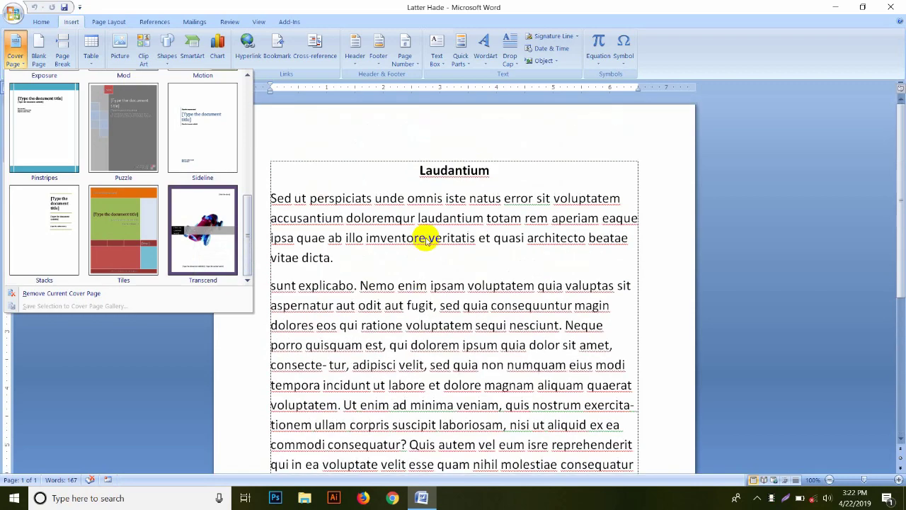
{"action": "scroll", "coordinate": [427, 238], "scroll_direction": "down", "scroll_amount": 4}
{"action": "scroll", "coordinate": [427, 238], "scroll_direction": "down", "scroll_amount": 1}
{"action": "scroll", "coordinate": [428, 238], "scroll_direction": "up", "scroll_amount": 5}
{"action": "scroll", "coordinate": [428, 238], "scroll_direction": "down", "scroll_amount": 4}
{"action": "scroll", "coordinate": [427, 234], "scroll_direction": "up", "scroll_amount": 2}
{"action": "scroll", "coordinate": [430, 232], "scroll_direction": "up", "scroll_amount": 3}
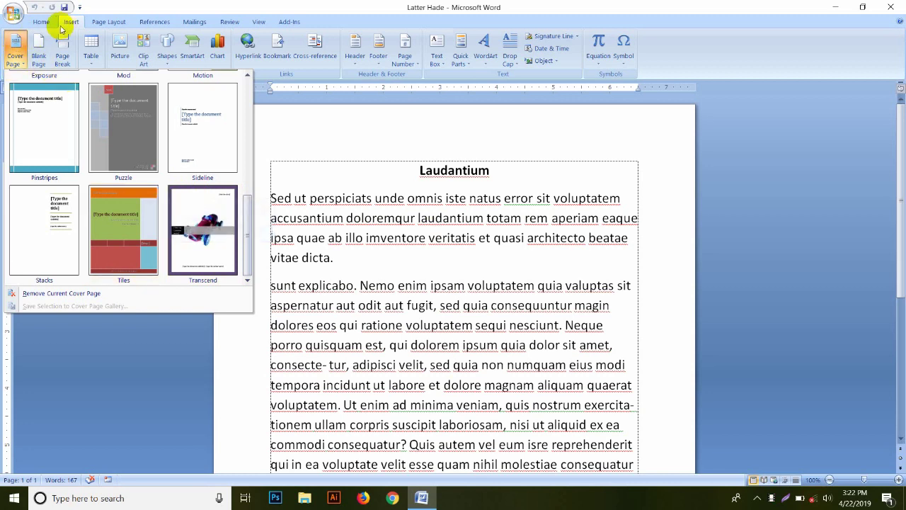
{"action": "scroll", "coordinate": [76, 142], "scroll_direction": "up", "scroll_amount": 3}
{"action": "scroll", "coordinate": [76, 142], "scroll_direction": "down", "scroll_amount": 3}
{"action": "scroll", "coordinate": [76, 143], "scroll_direction": "up", "scroll_amount": 3}
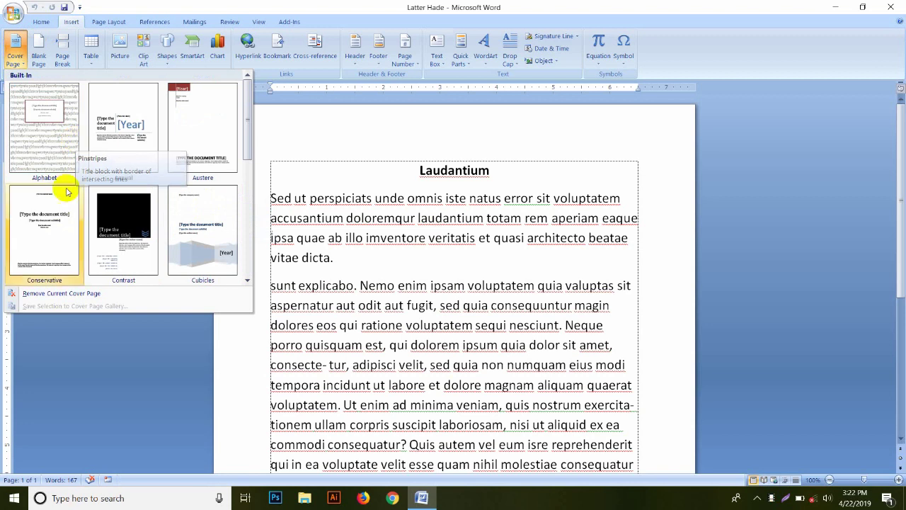
Step: Insert a built-in cover page and fill the company field with random letters
{"action": "left_click", "coordinate": [57, 218]}
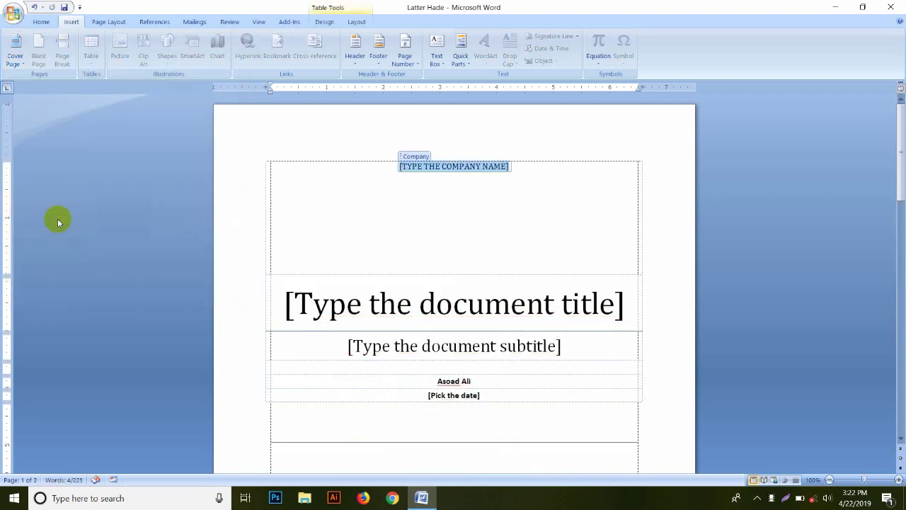
{"action": "mouse_move", "coordinate": [453, 167]}
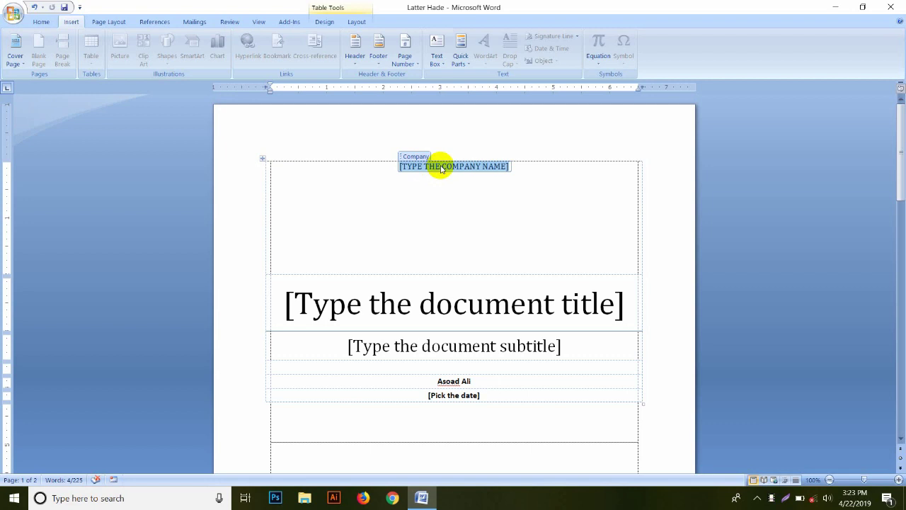
{"action": "type", "text": "DHSRFGERJHRSGDSRHFDGHFGBH"}
{"action": "key", "text": "Tab"}
{"action": "key", "text": "Tab"}
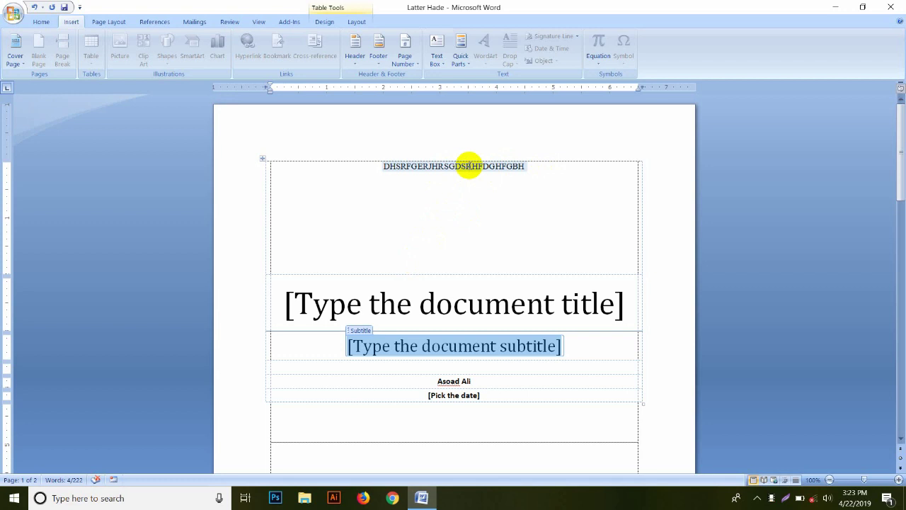
Step: Title the cover page 'computer office application' and shrink it to fit one line
{"action": "left_click", "coordinate": [468, 165]}
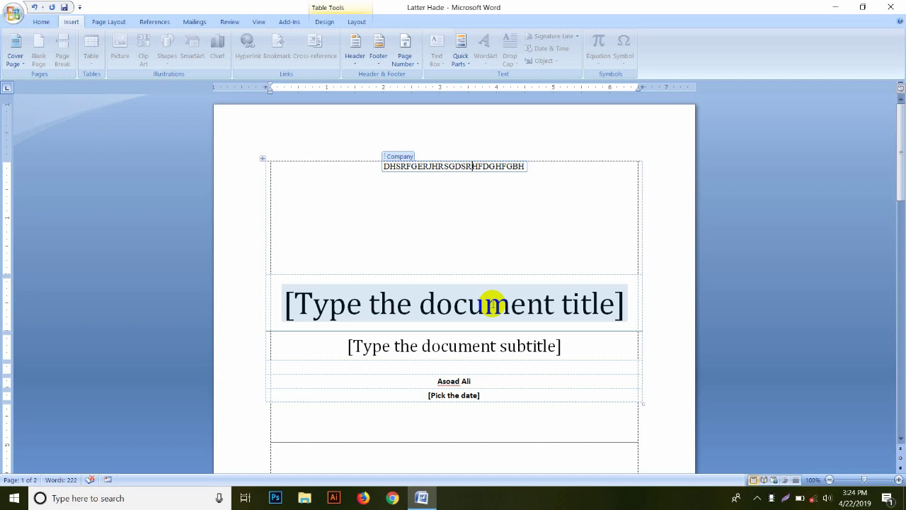
{"action": "type", "text": "5"}
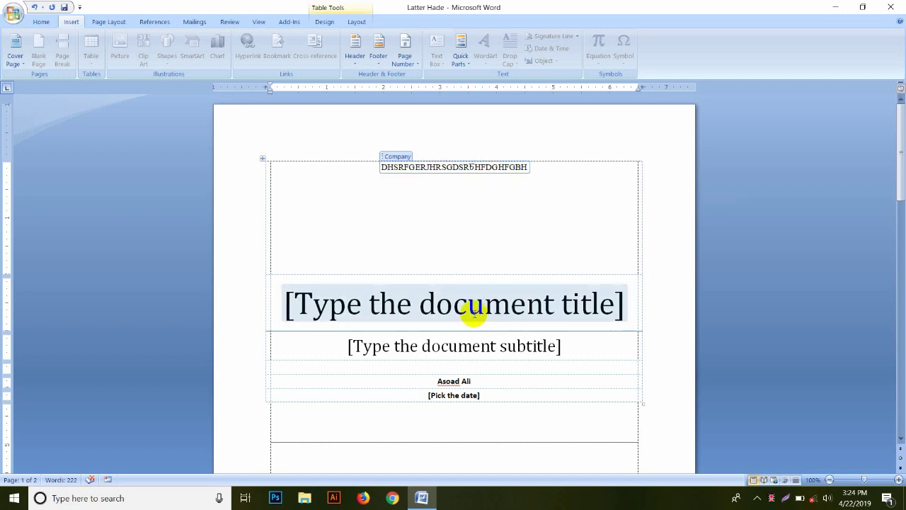
{"action": "left_click", "coordinate": [469, 309]}
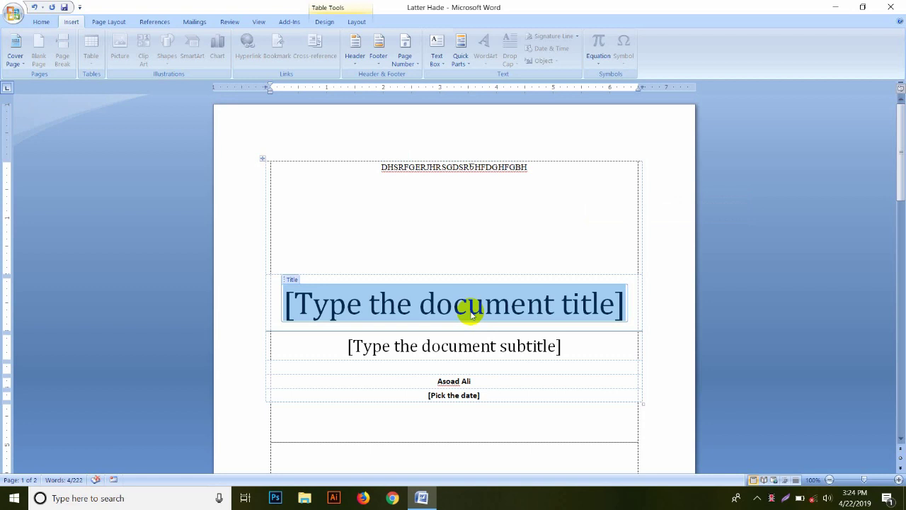
{"action": "type", "text": "C"}
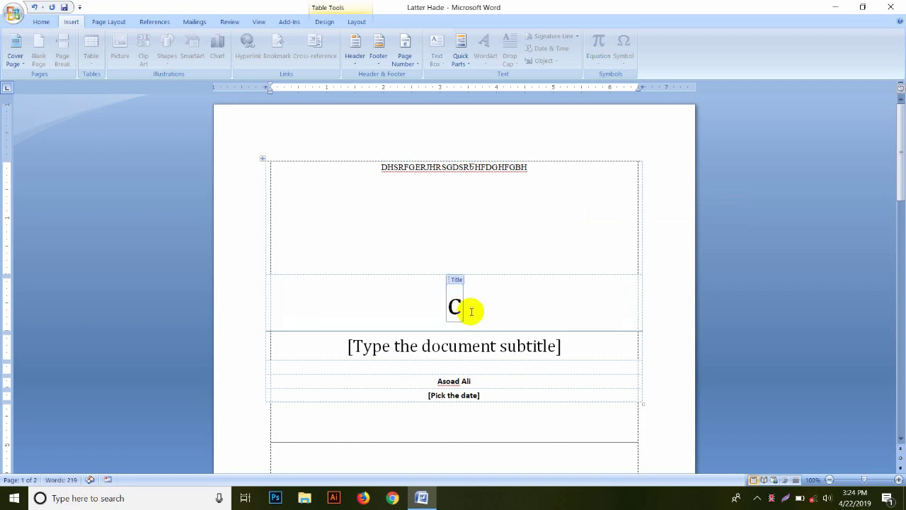
{"action": "type", "text": "Omputer o"}
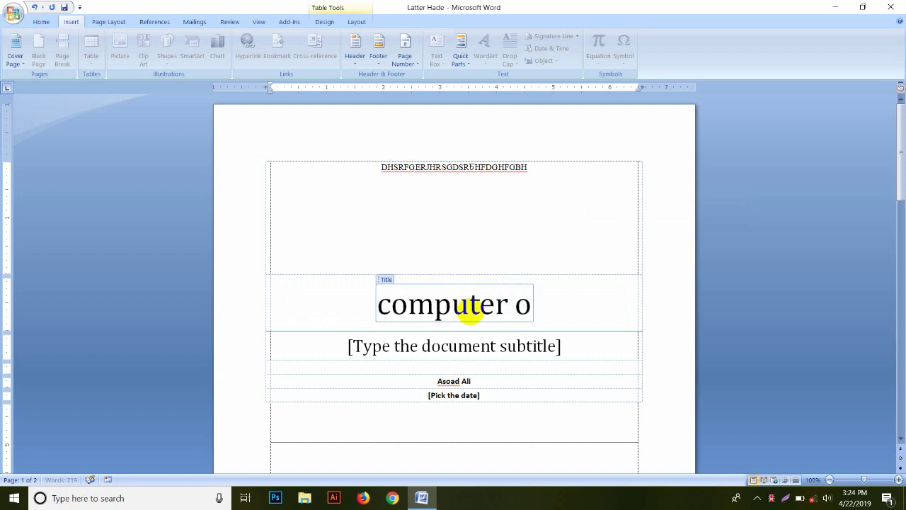
{"action": "type", "text": "ffice "}
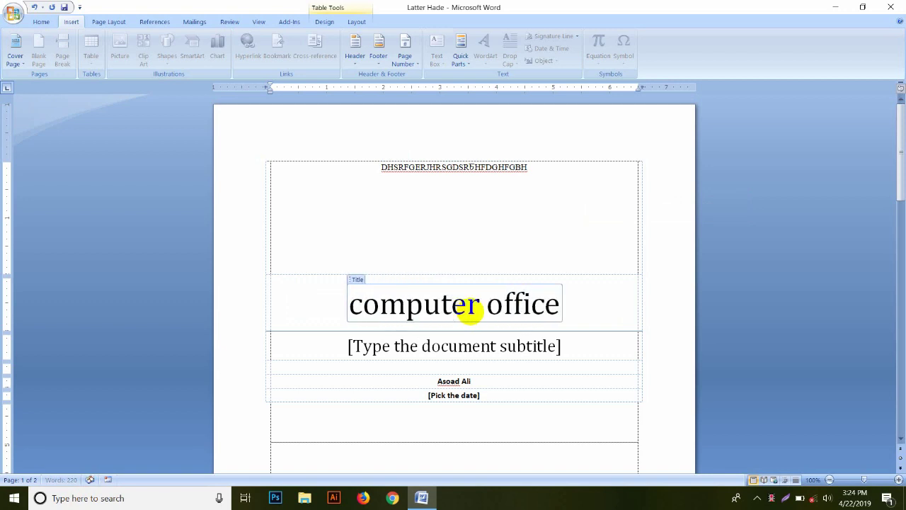
{"action": "type", "text": "application"}
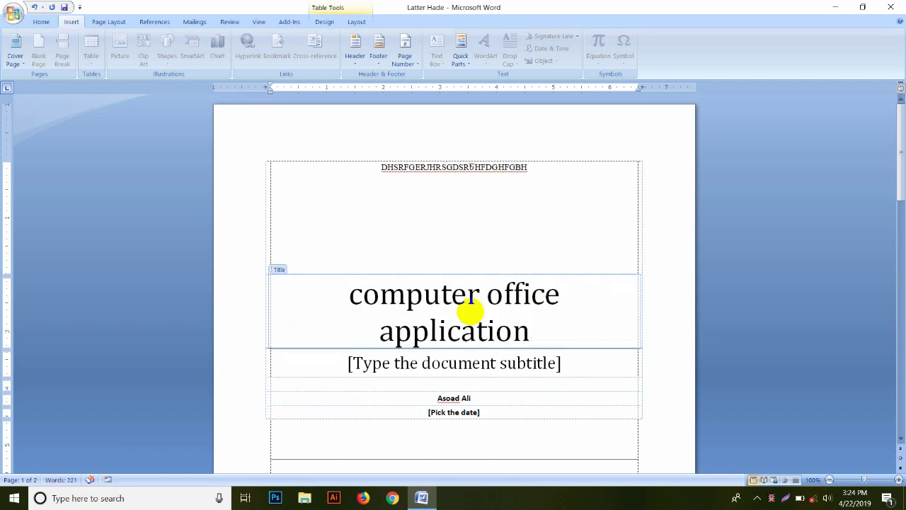
{"action": "left_click_drag", "start_coordinate": [538, 330], "coordinate": [356, 301]}
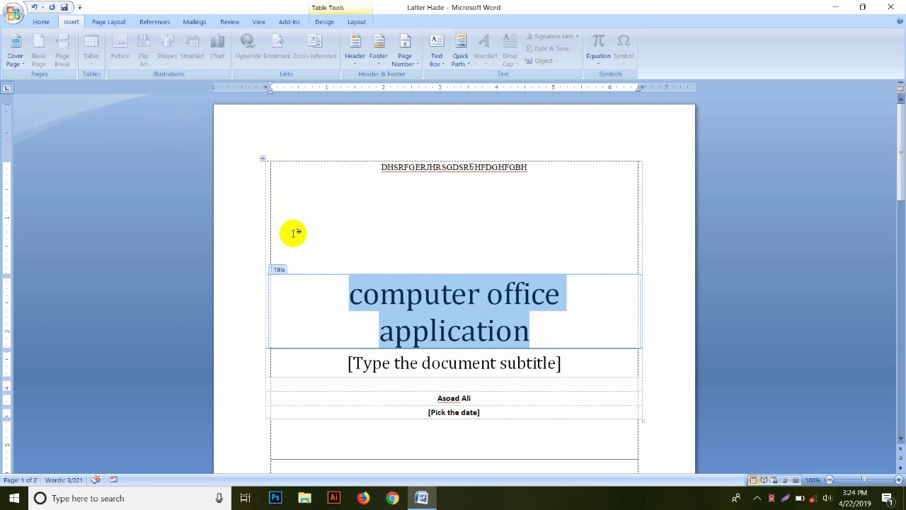
{"action": "key", "text": "ctrl+bracketleft"}
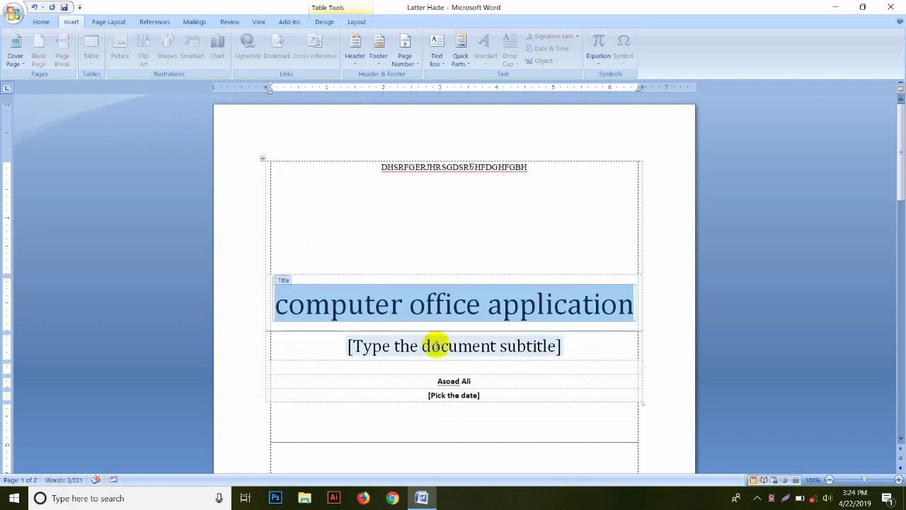
Step: Type the subtitle 'Mocrosoft office word', correcting typos along the way
{"action": "left_click", "coordinate": [436, 345]}
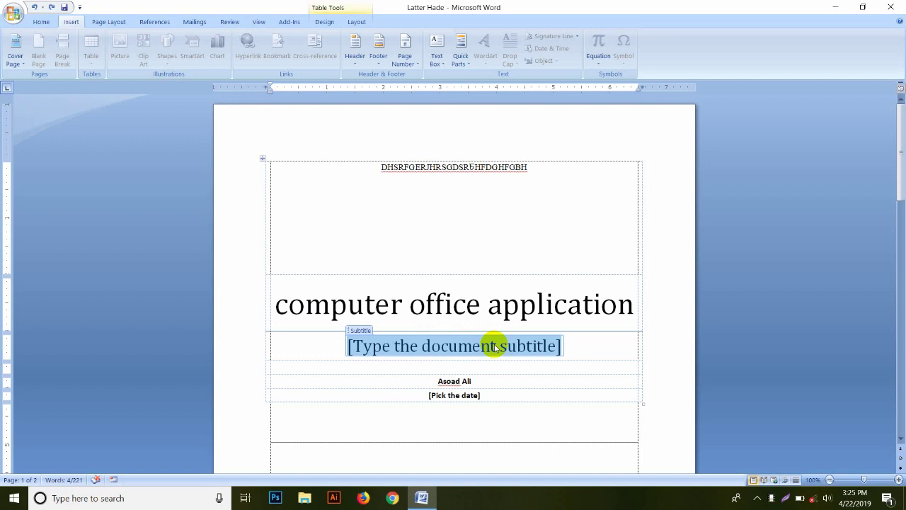
{"action": "type", "text": "Mocrosoft office wo"}
{"action": "key", "text": "BackSpace"}
{"action": "type", "text": "work"}
{"action": "key", "text": "BackSpace"}
{"action": "type", "text": "d"}
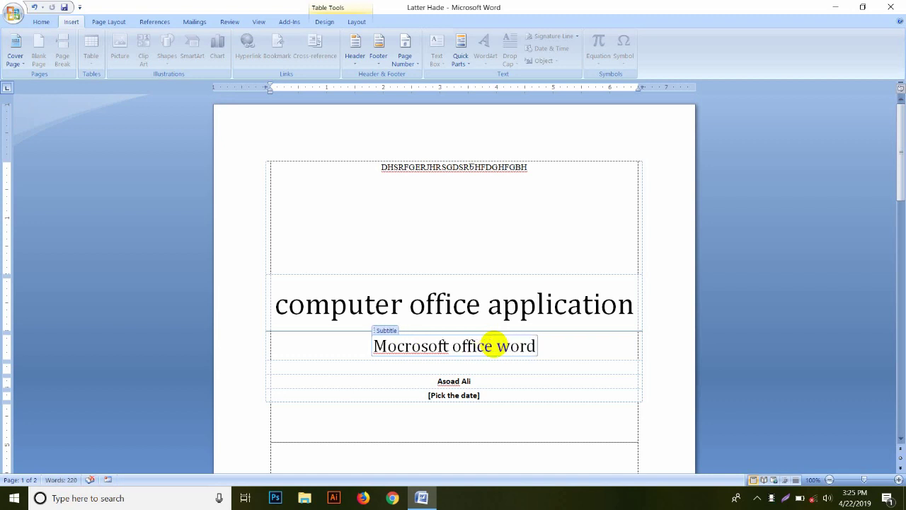
Step: Remove the author field from beneath the subtitle
{"action": "left_click", "coordinate": [454, 382]}
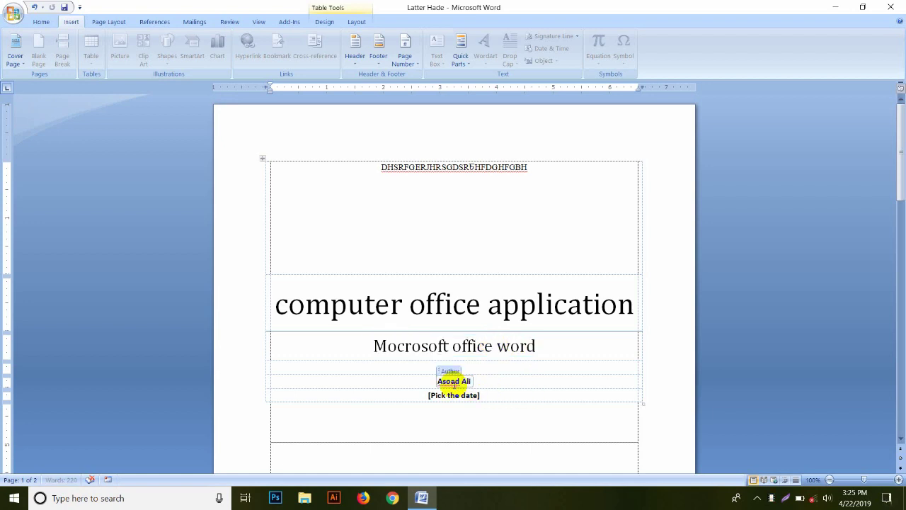
{"action": "scroll", "coordinate": [454, 383], "scroll_direction": "down", "scroll_amount": 3}
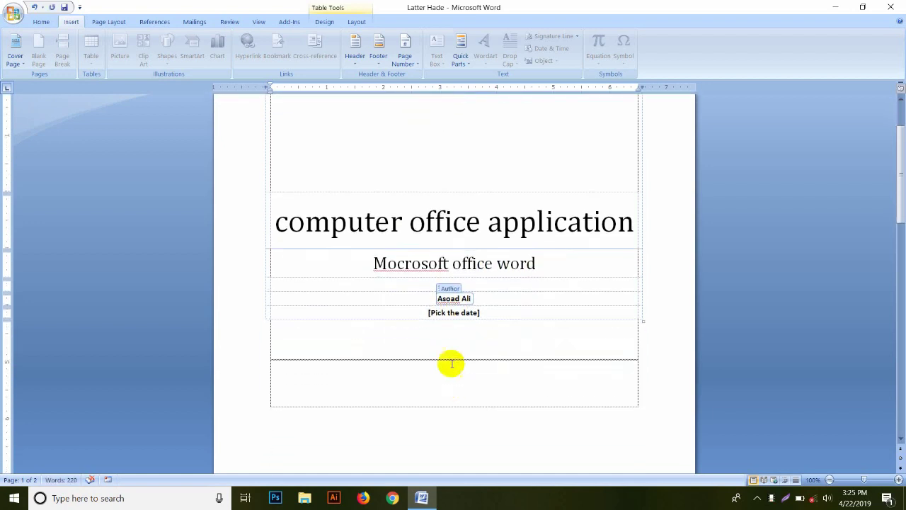
{"action": "left_click", "coordinate": [438, 290]}
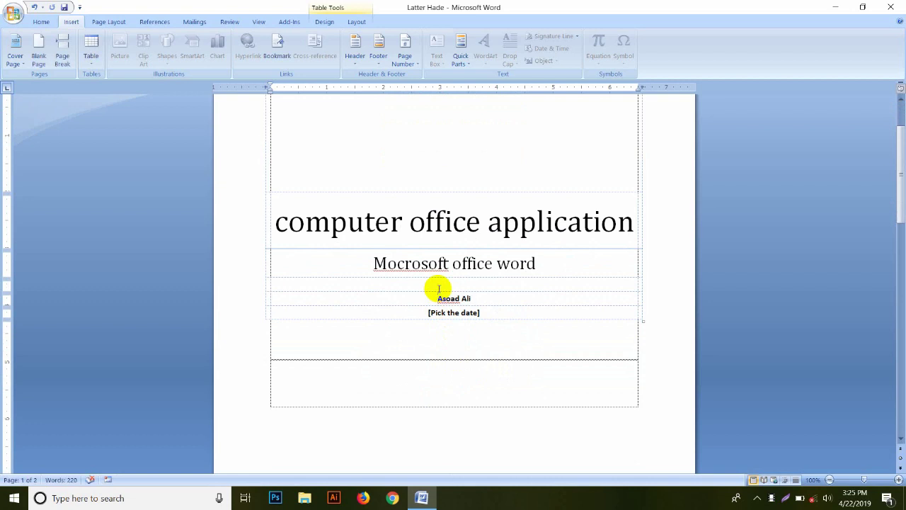
{"action": "left_click", "coordinate": [447, 298]}
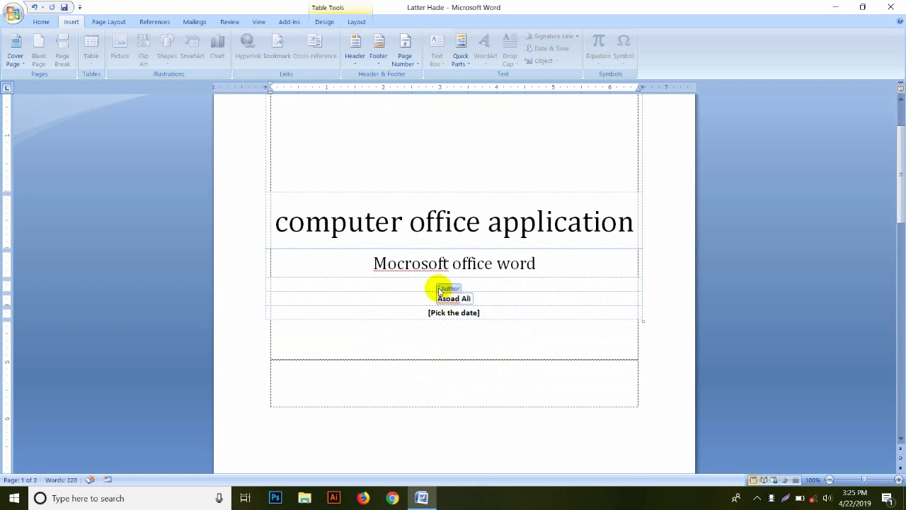
{"action": "mouse_move", "coordinate": [439, 289]}
{"action": "left_mouse_down"}
{"action": "mouse_move", "coordinate": [442, 278]}
{"action": "mouse_move", "coordinate": [432, 271]}
{"action": "left_mouse_up"}
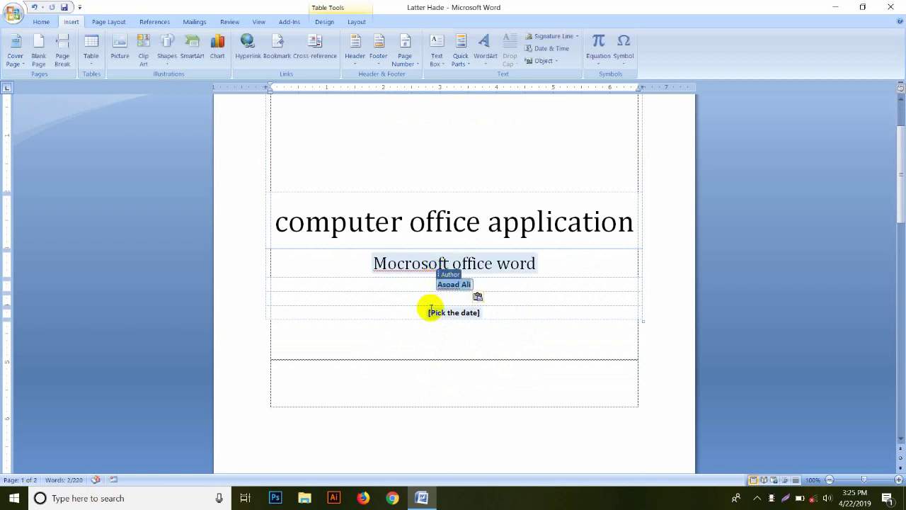
{"action": "key", "text": "Delete"}
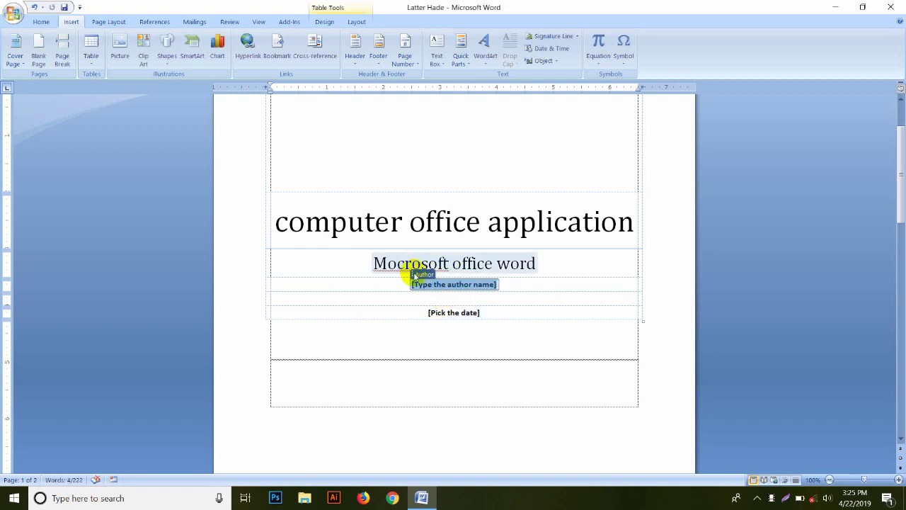
{"action": "key", "text": "Delete"}
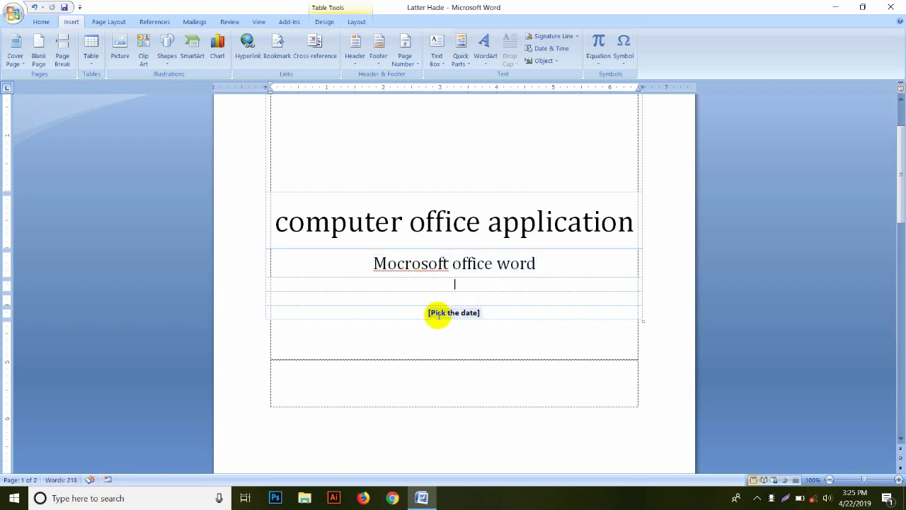
Step: Set the date to 4/22/2019, then delete the date field entirely
{"action": "left_click", "coordinate": [438, 315]}
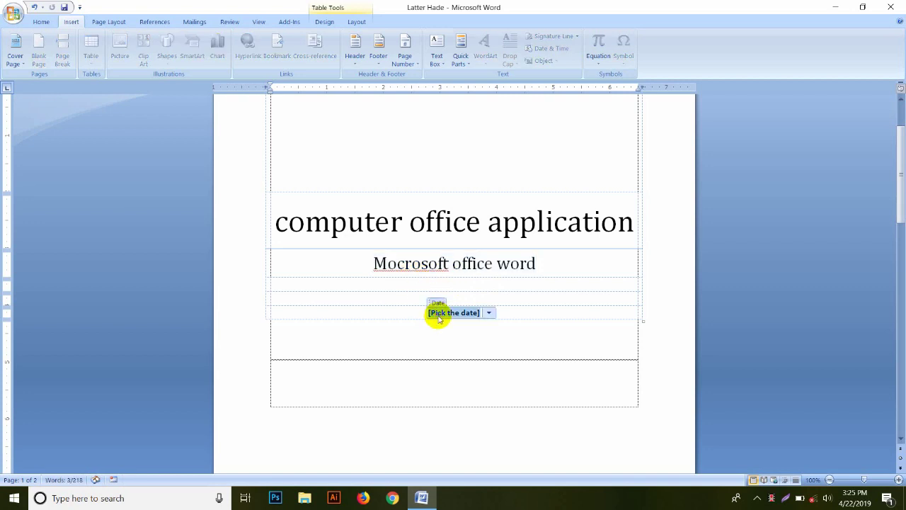
{"action": "left_click", "coordinate": [489, 314]}
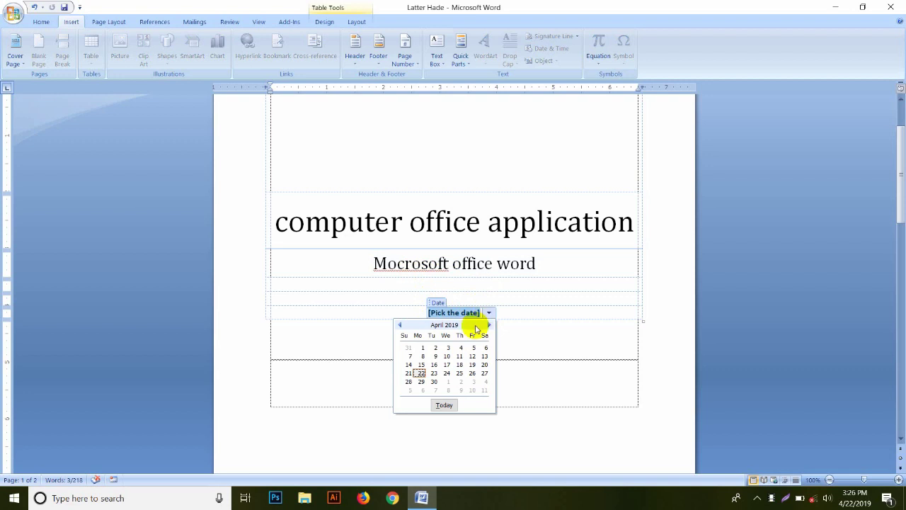
{"action": "left_click", "coordinate": [445, 345]}
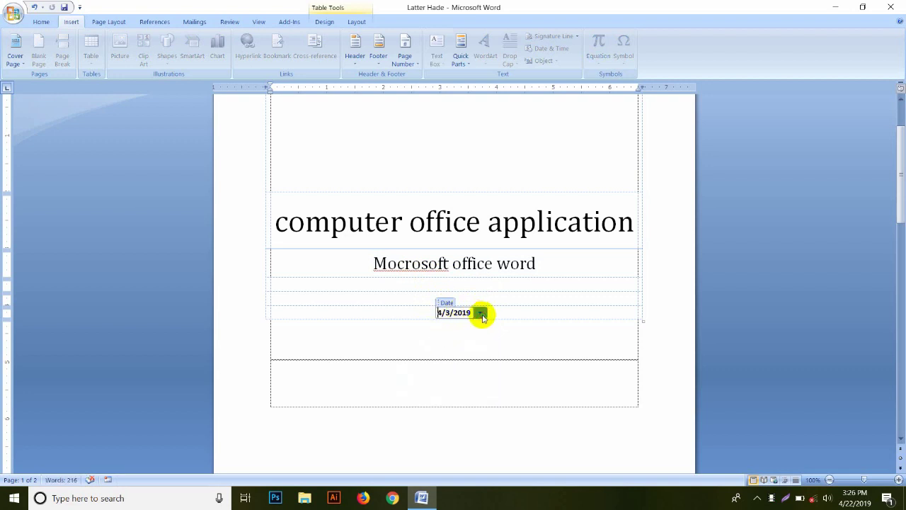
{"action": "left_click", "coordinate": [479, 312]}
{"action": "left_click", "coordinate": [436, 406]}
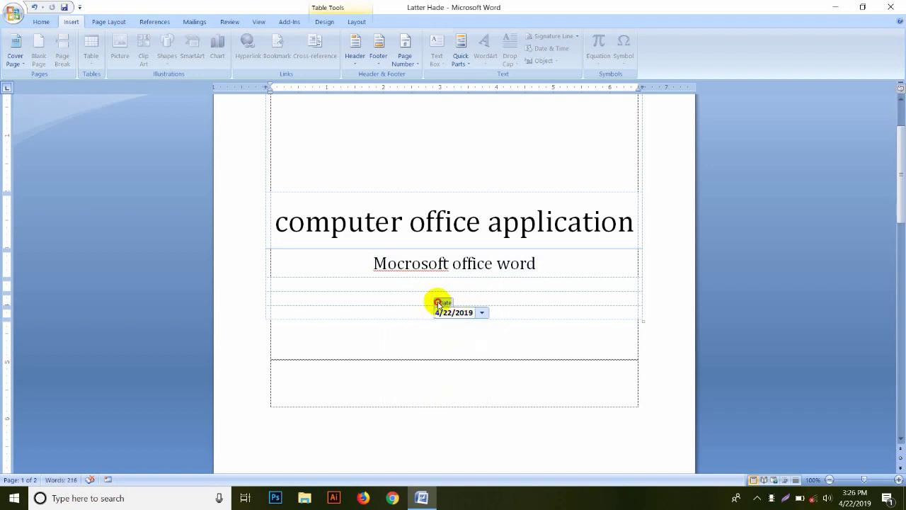
{"action": "left_click_drag", "start_coordinate": [438, 303], "coordinate": [438, 304]}
{"action": "key", "text": "Delete"}
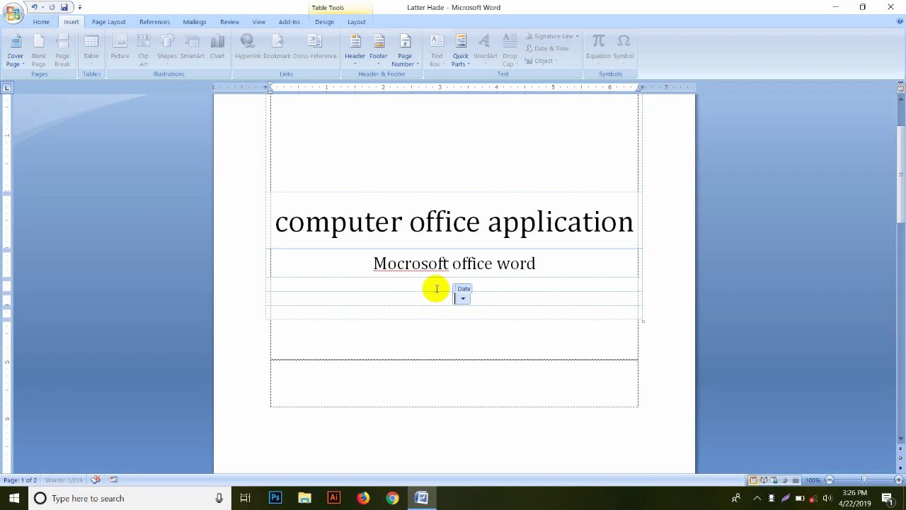
{"action": "left_click_drag", "start_coordinate": [459, 292], "coordinate": [458, 284]}
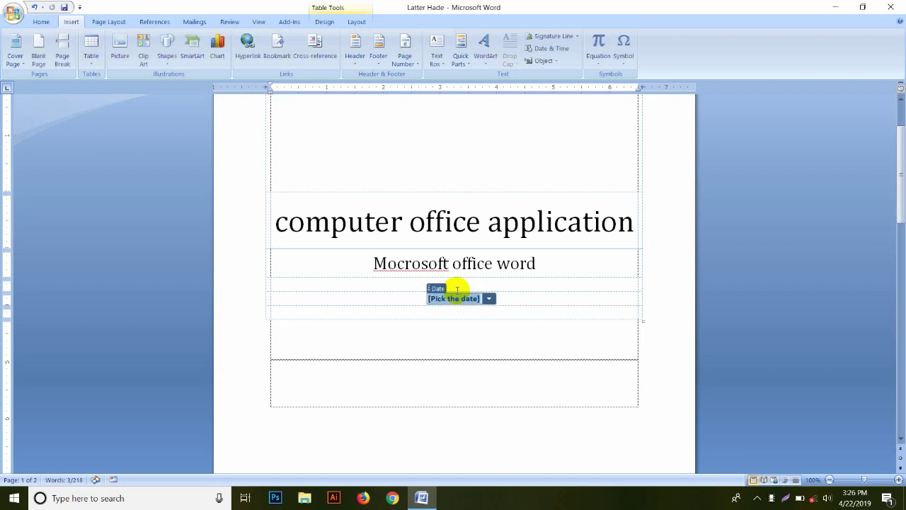
{"action": "key", "text": "Delete"}
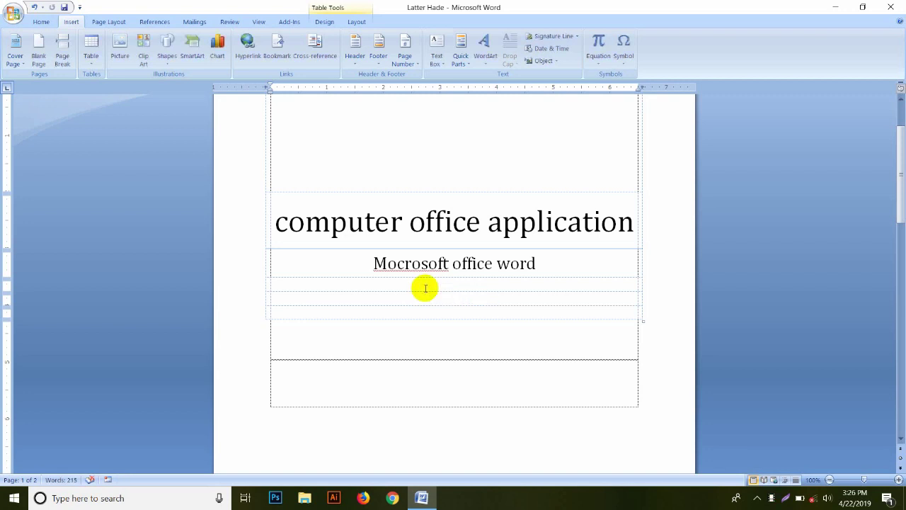
{"action": "scroll", "coordinate": [425, 287], "scroll_direction": "down", "scroll_amount": 5}
Step: Replace the abstract placeholder with a single line of random typed letters
{"action": "left_click", "coordinate": [337, 380]}
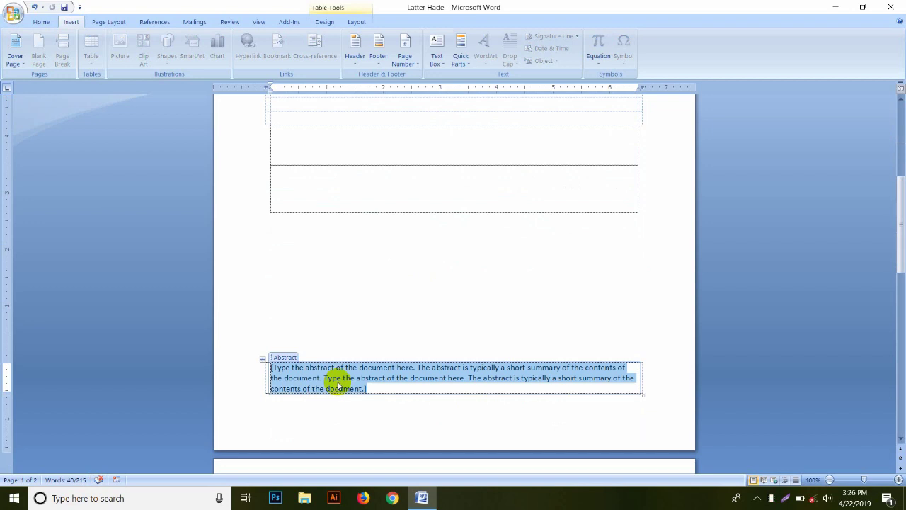
{"action": "type", "text": "dvhdklj oijfvsdn"}
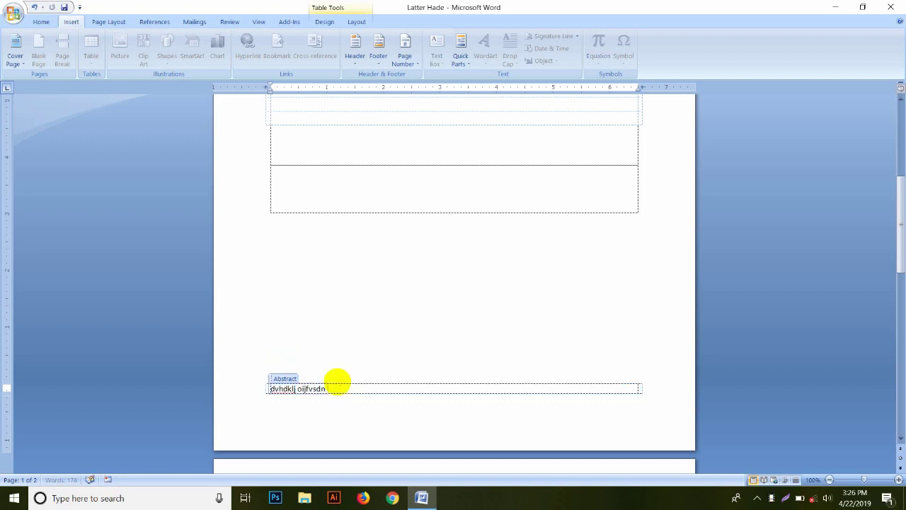
{"action": "type", "text": "gvpiofjvbjdpsfojkgbiohjsdpfjgbodlj pofdjkgp"}
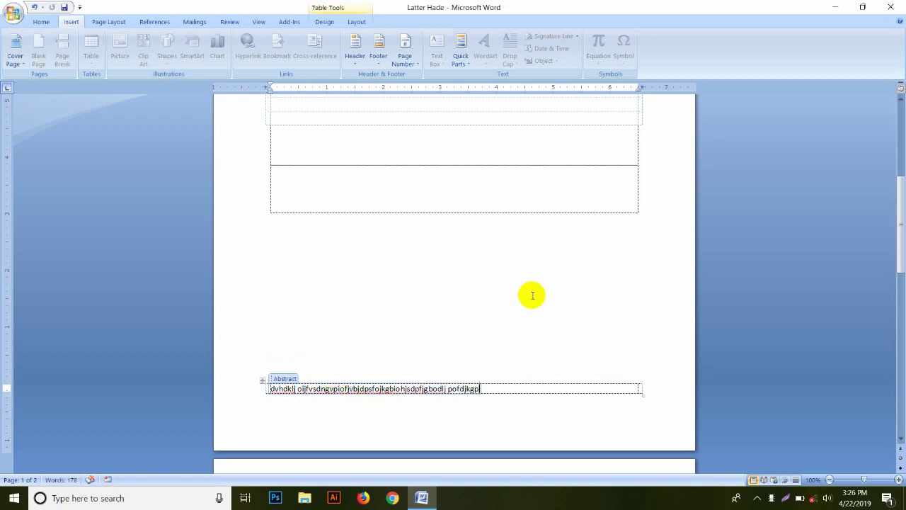
{"action": "scroll", "coordinate": [532, 295], "scroll_direction": "up", "scroll_amount": 5}
{"action": "left_click", "coordinate": [454, 167]}
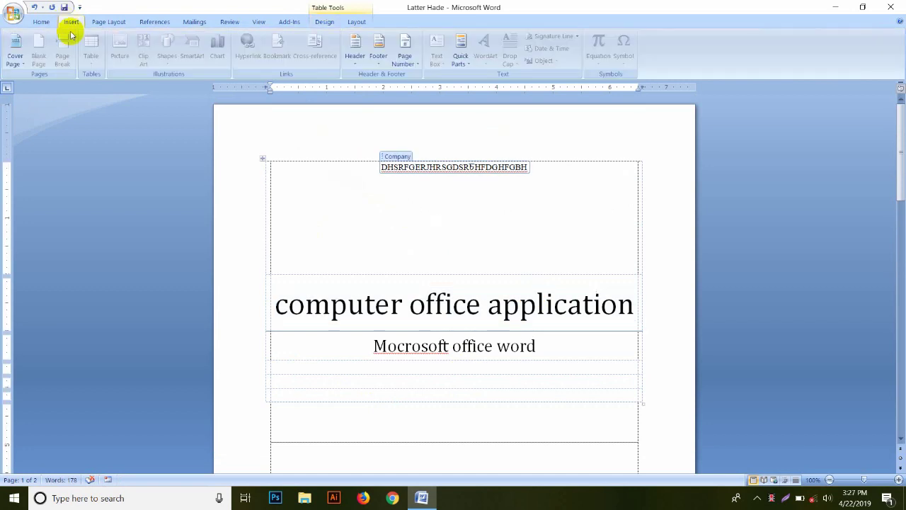
Step: Try the Tiles cover page design, then switch to the Alphabet design
{"action": "left_click", "coordinate": [15, 51]}
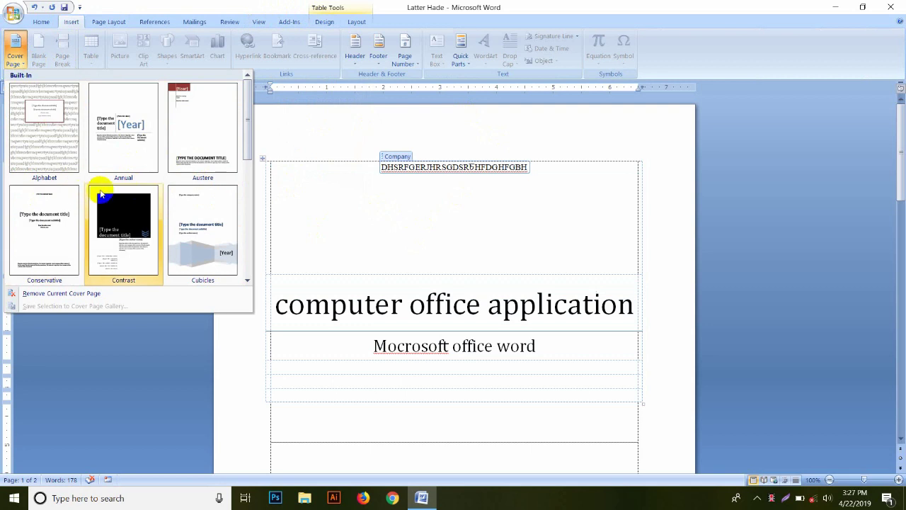
{"action": "scroll", "coordinate": [180, 222], "scroll_direction": "down", "scroll_amount": 5}
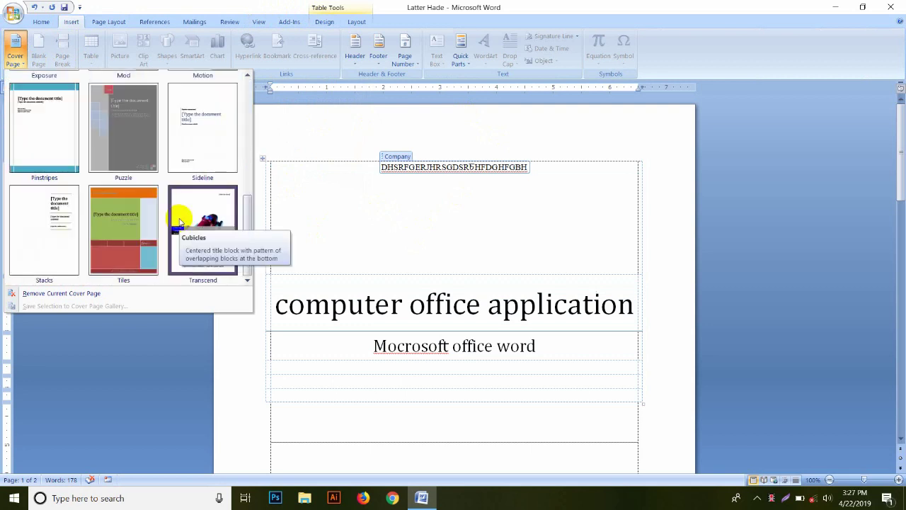
{"action": "left_click", "coordinate": [112, 225]}
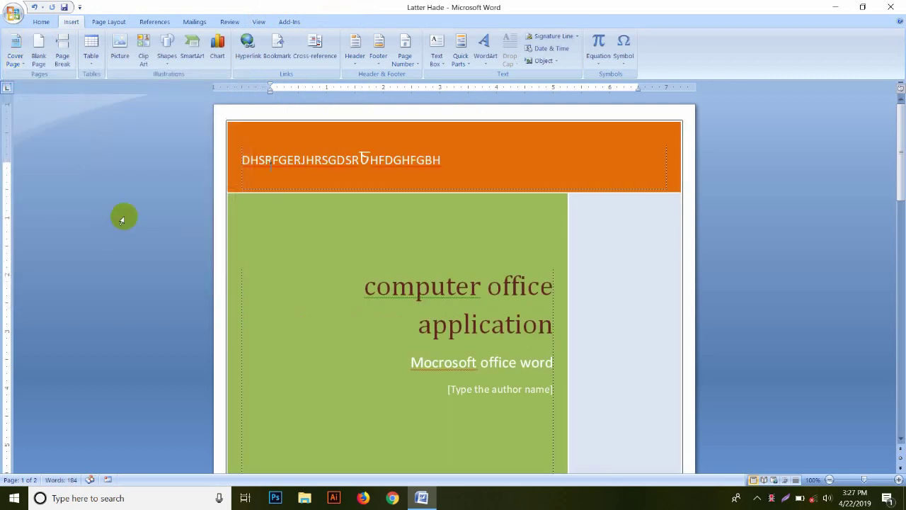
{"action": "scroll", "coordinate": [417, 292], "scroll_direction": "down", "scroll_amount": 7}
{"action": "scroll", "coordinate": [416, 292], "scroll_direction": "down", "scroll_amount": 1}
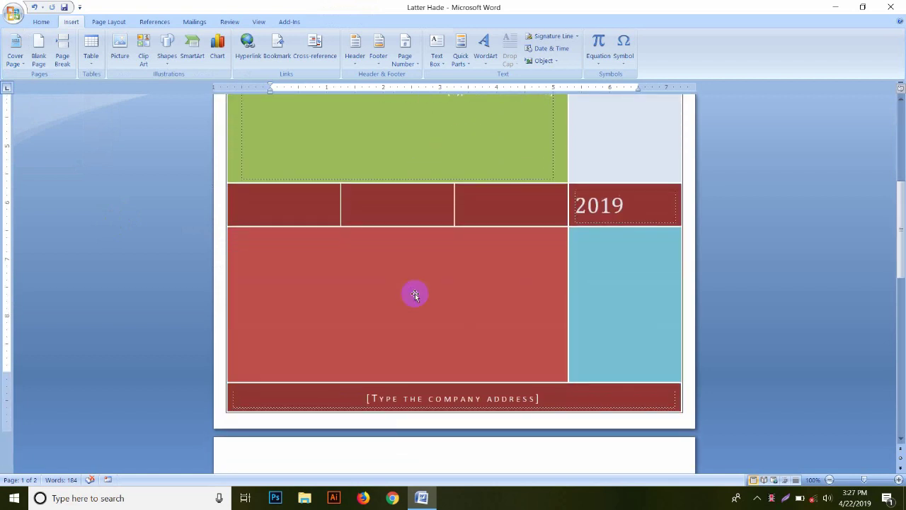
{"action": "scroll", "coordinate": [416, 292], "scroll_direction": "down", "scroll_amount": 7}
{"action": "scroll", "coordinate": [417, 292], "scroll_direction": "down", "scroll_amount": 2}
{"action": "scroll", "coordinate": [416, 296], "scroll_direction": "up", "scroll_amount": 10}
{"action": "scroll", "coordinate": [414, 297], "scroll_direction": "up", "scroll_amount": 1}
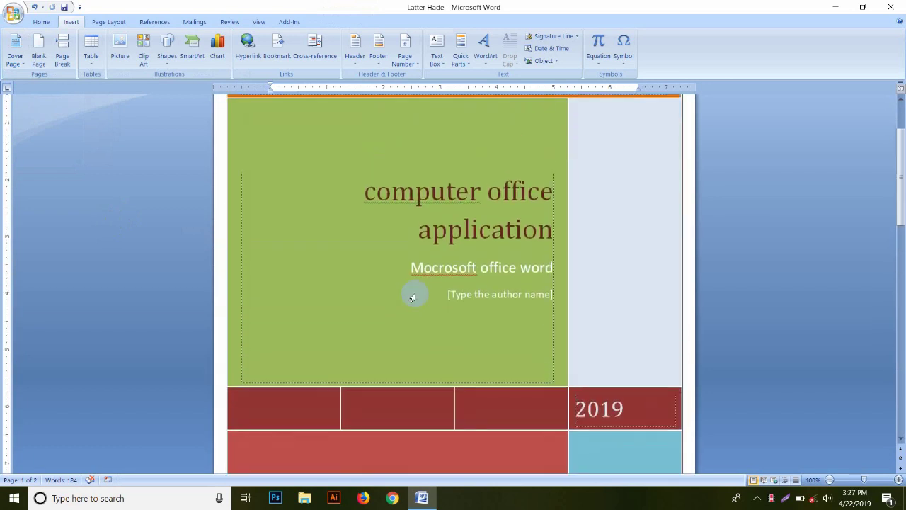
{"action": "scroll", "coordinate": [414, 296], "scroll_direction": "up", "scroll_amount": 2}
{"action": "scroll", "coordinate": [412, 297], "scroll_direction": "up", "scroll_amount": 1}
{"action": "left_click_drag", "start_coordinate": [370, 166], "coordinate": [314, 172]}
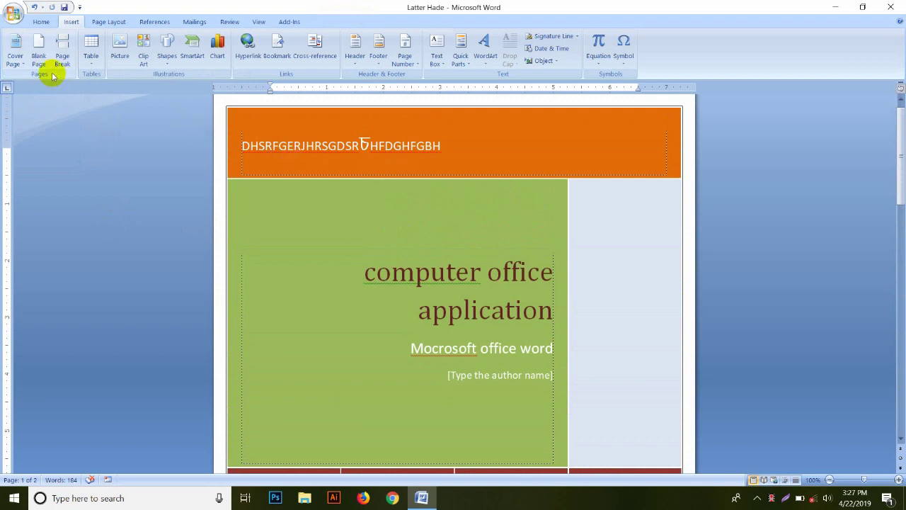
{"action": "left_click", "coordinate": [16, 66]}
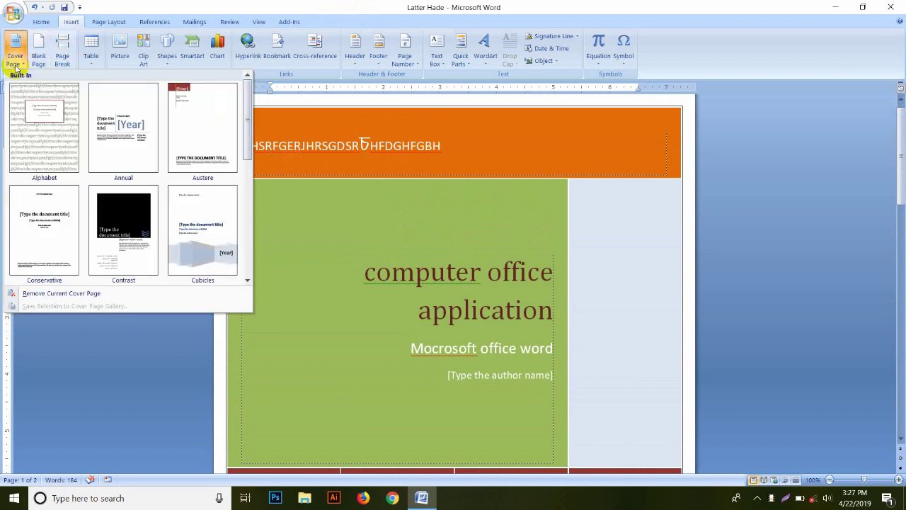
{"action": "left_click", "coordinate": [49, 147]}
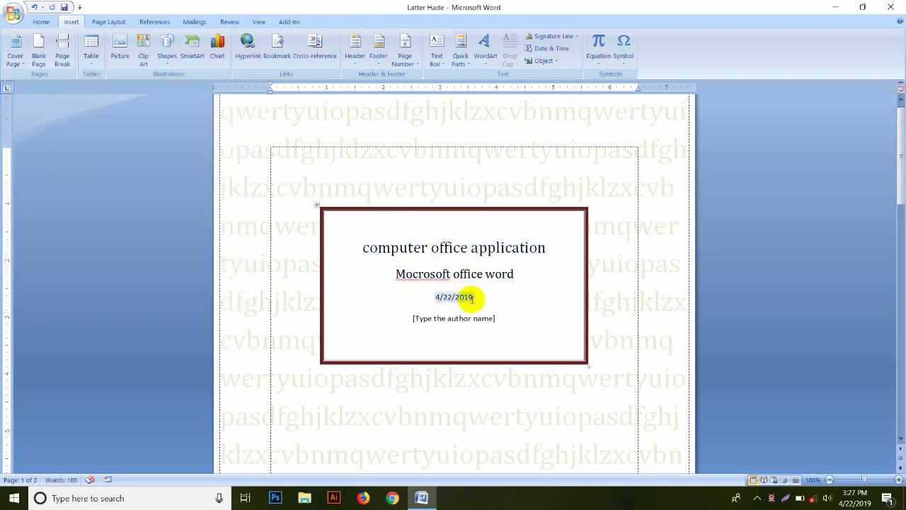
Step: Fill the author field with the author's full name, fixing a typo
{"action": "left_click", "coordinate": [420, 320]}
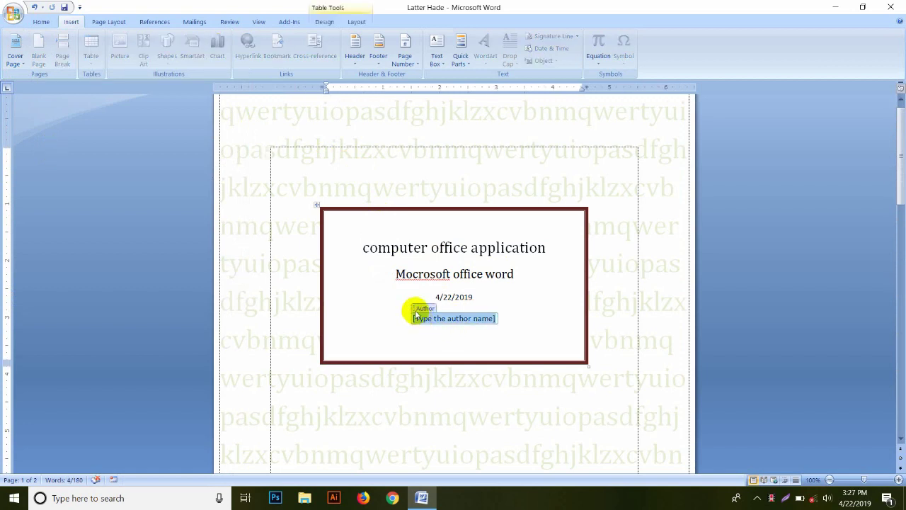
{"action": "left_click", "coordinate": [416, 309]}
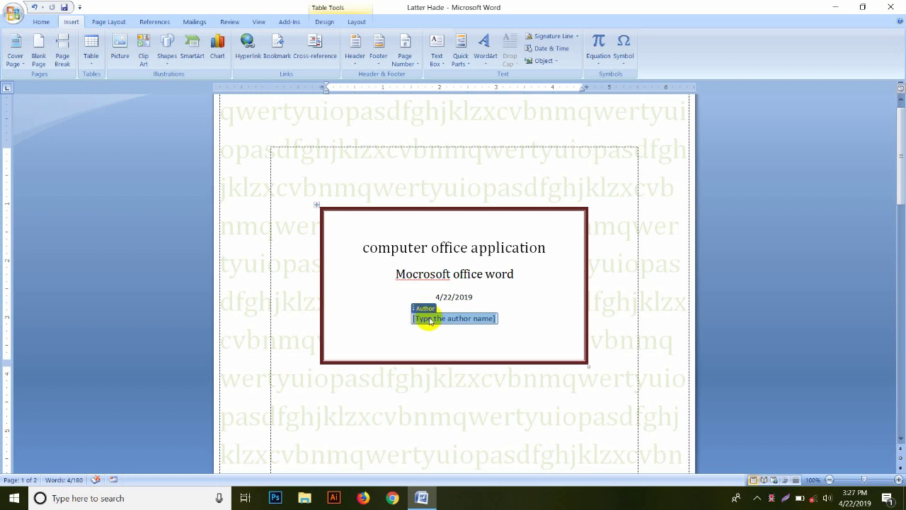
{"action": "left_click", "coordinate": [429, 320]}
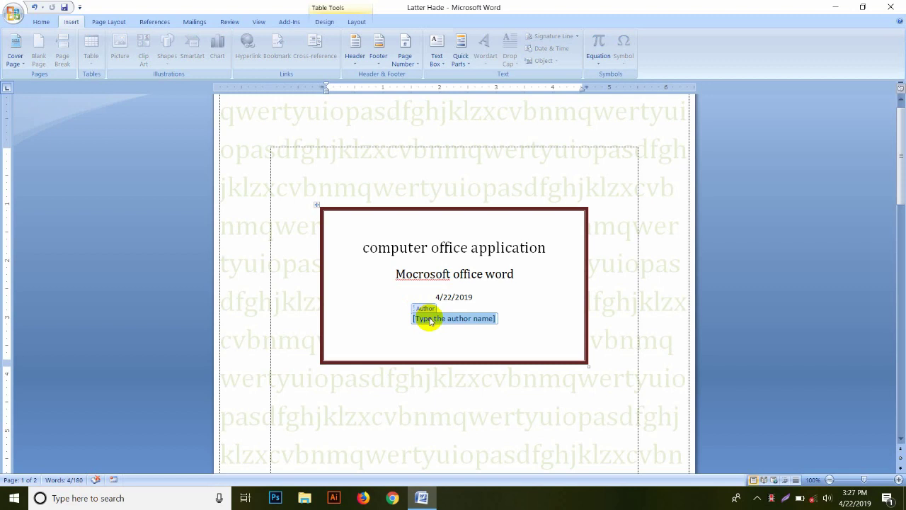
{"action": "type", "text": "Md. Asod"}
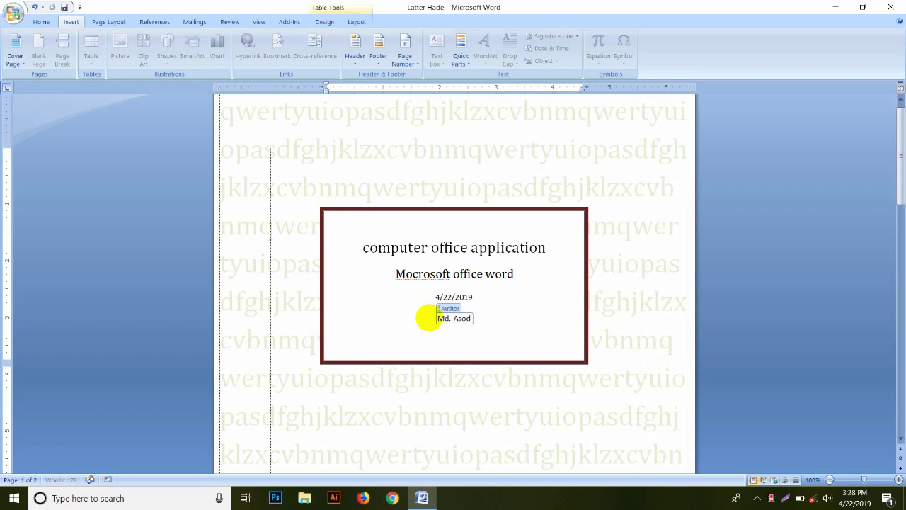
{"action": "key", "text": "BackSpace"}
{"action": "type", "text": "ad Ali"}
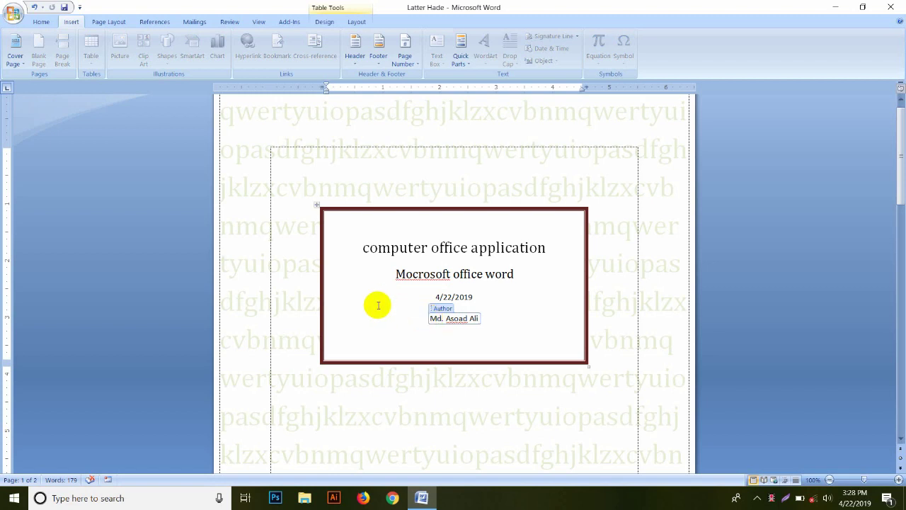
{"action": "left_click", "coordinate": [315, 265]}
Step: Select the subtitle line 'Mocrosoft office word' and review the cover page
{"action": "left_click", "coordinate": [308, 266]}
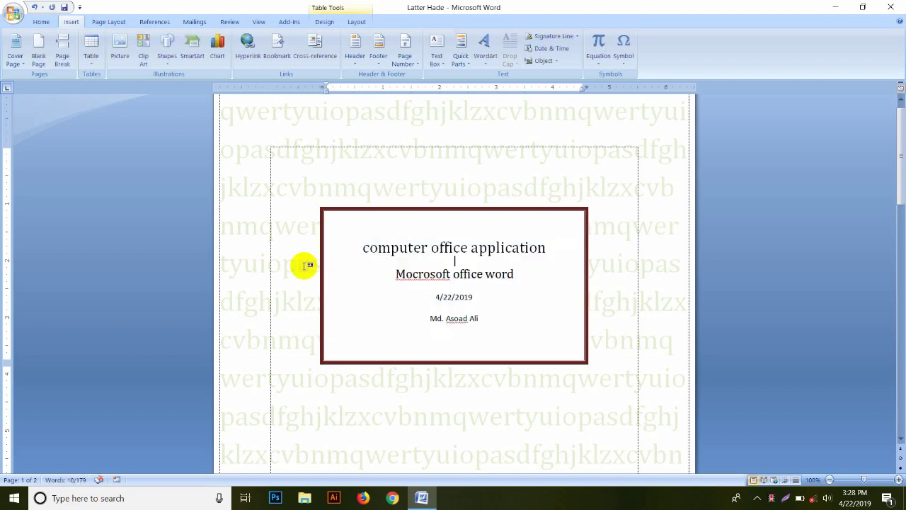
{"action": "mouse_move", "coordinate": [395, 274]}
{"action": "left_mouse_down"}
{"action": "mouse_move", "coordinate": [514, 274]}
{"action": "mouse_move", "coordinate": [411, 279]}
{"action": "left_mouse_up"}
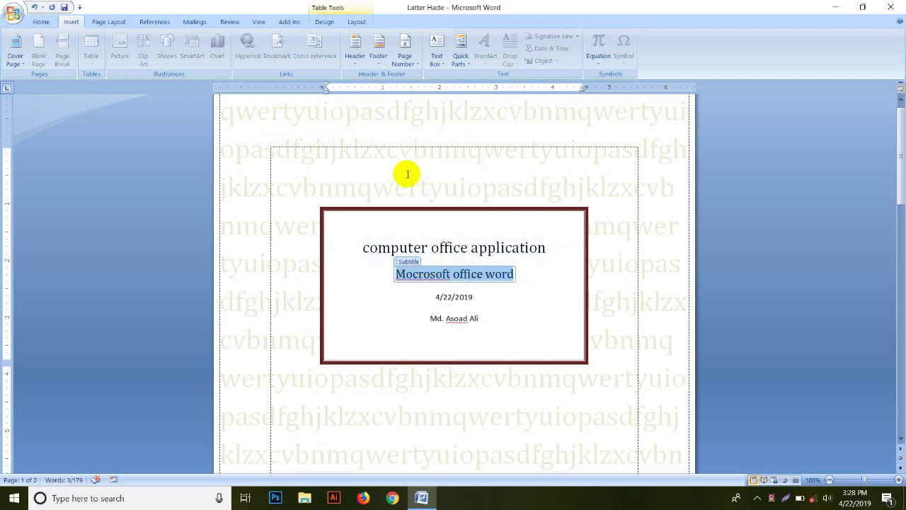
{"action": "mouse_move", "coordinate": [454, 286]}
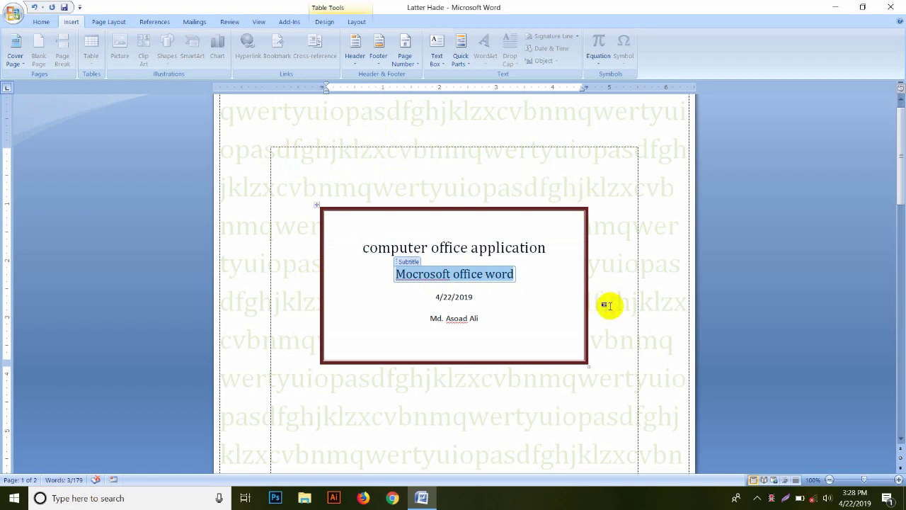
{"action": "scroll", "coordinate": [607, 306], "scroll_direction": "down", "scroll_amount": 5}
{"action": "scroll", "coordinate": [608, 306], "scroll_direction": "down", "scroll_amount": 5}
{"action": "scroll", "coordinate": [608, 306], "scroll_direction": "up", "scroll_amount": 4}
{"action": "scroll", "coordinate": [607, 306], "scroll_direction": "up", "scroll_amount": 6}
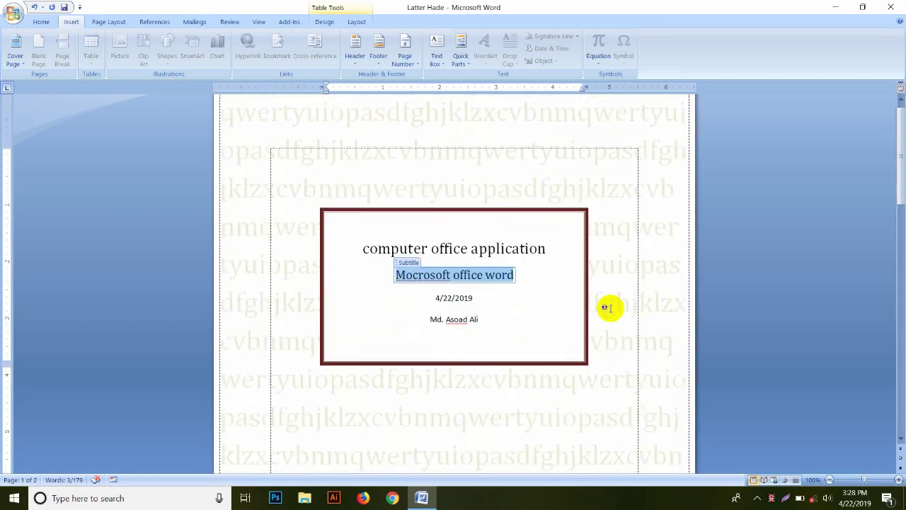
{"action": "scroll", "coordinate": [607, 307], "scroll_direction": "up", "scroll_amount": 1}
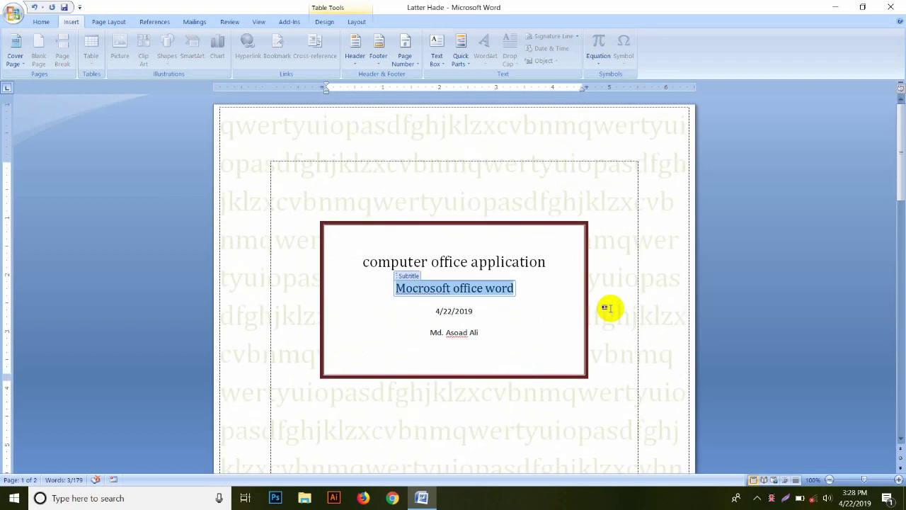
Step: Replace the background text's first character with 'microsoft office word'
{"action": "left_click", "coordinate": [234, 129]}
{"action": "left_click_drag", "start_coordinate": [249, 130], "coordinate": [220, 130]}
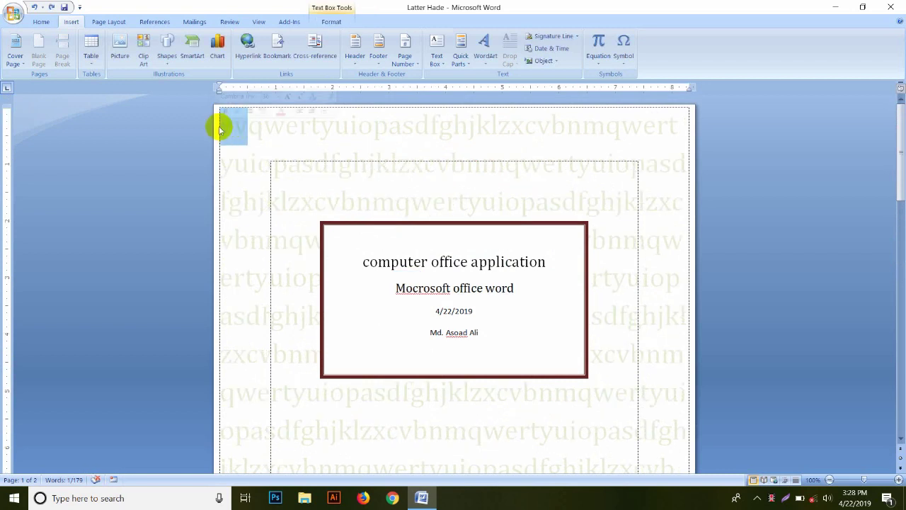
{"action": "type", "text": "microsoa"}
{"action": "key", "text": "BackSpace"}
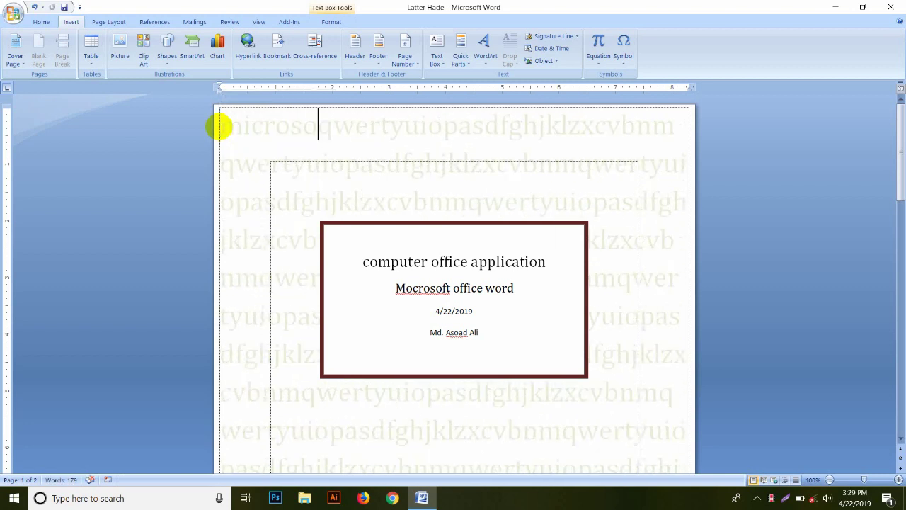
{"action": "type", "text": "ft "}
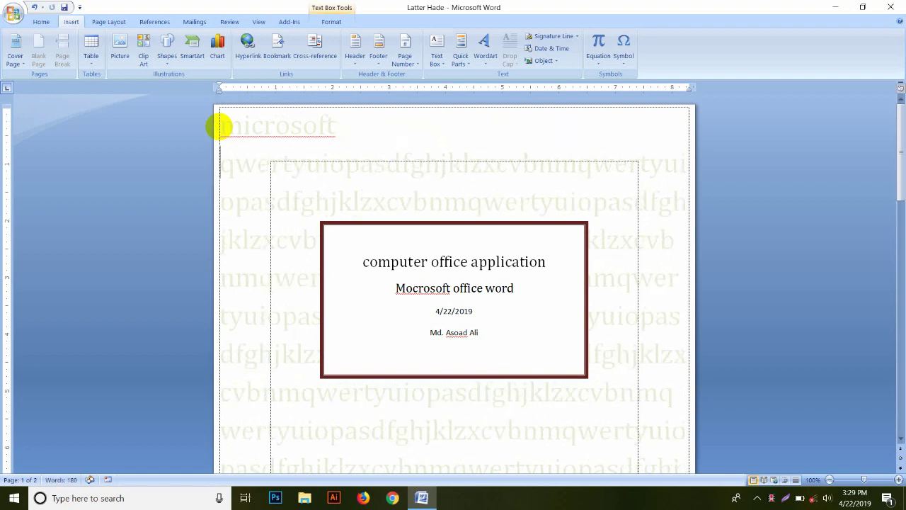
{"action": "type", "text": "officeqwertyuiopasdfghjklzxcvbnmq"}
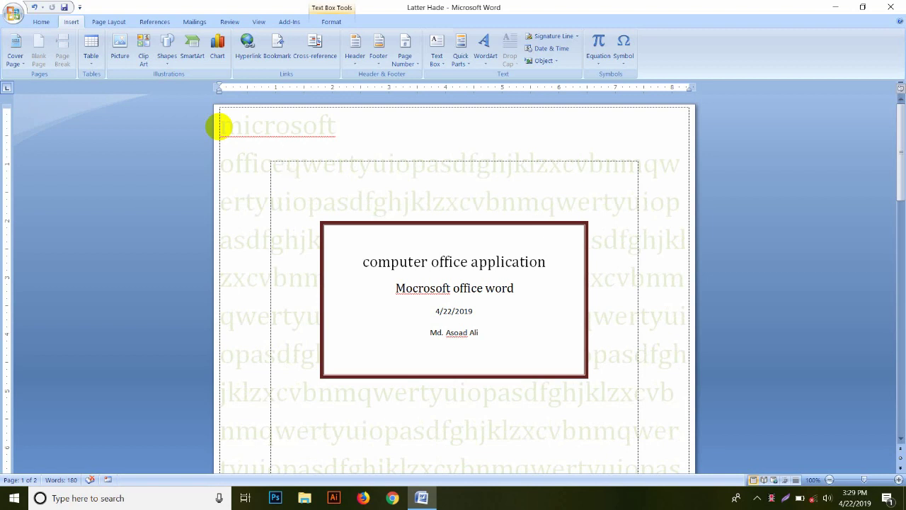
{"action": "type", "text": " wo"}
{"action": "key", "text": "BackSpace"}
{"action": "type", "text": "word"}
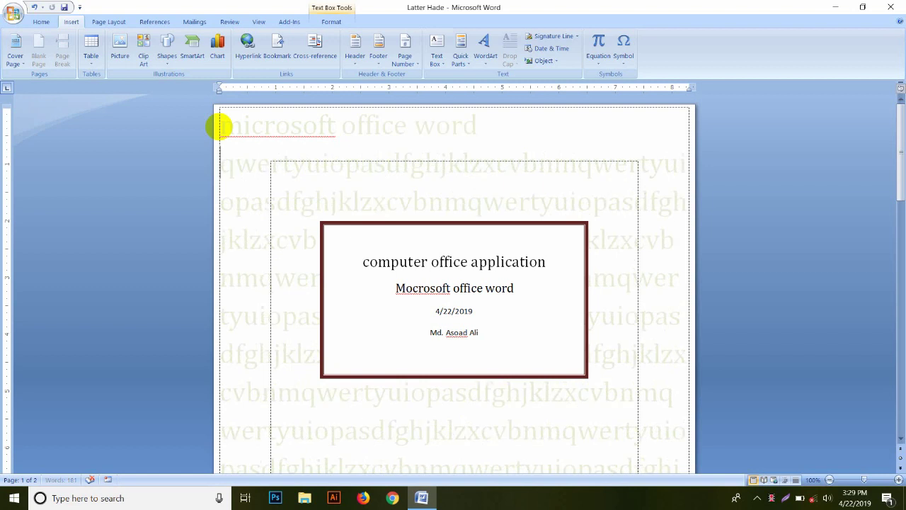
Step: Paste 'microsoft office word' repeatedly until the cover background is full (263 words)
{"action": "left_click_drag", "start_coordinate": [477, 127], "coordinate": [281, 141]}
{"action": "key", "text": "ctrl+c"}
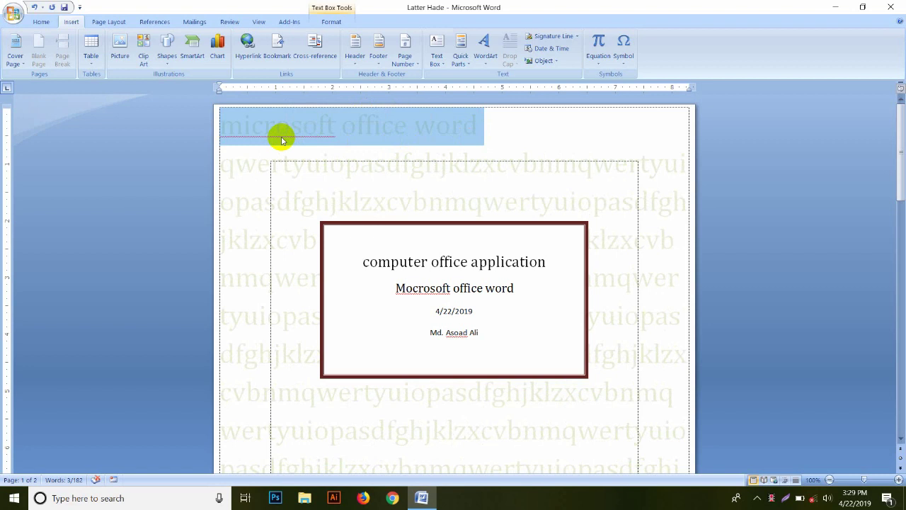
{"action": "left_click", "coordinate": [478, 127]}
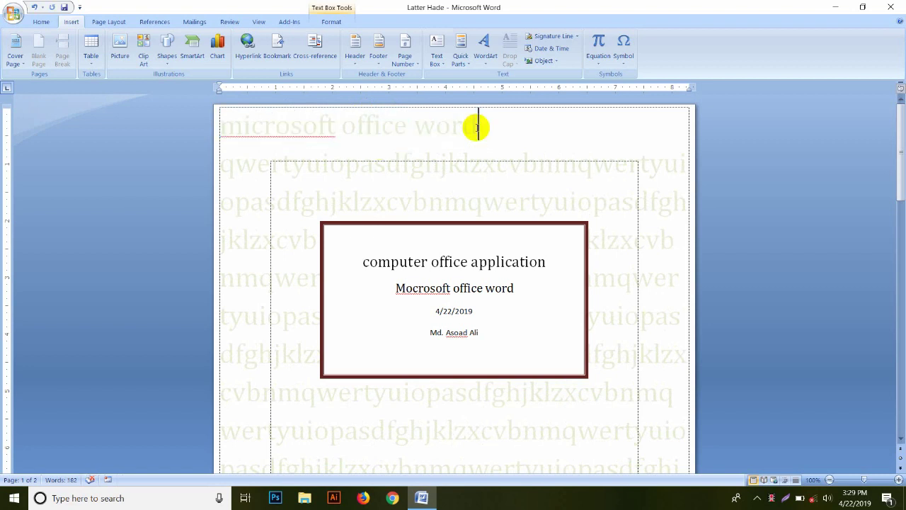
{"action": "key", "text": "ctrl+v"}
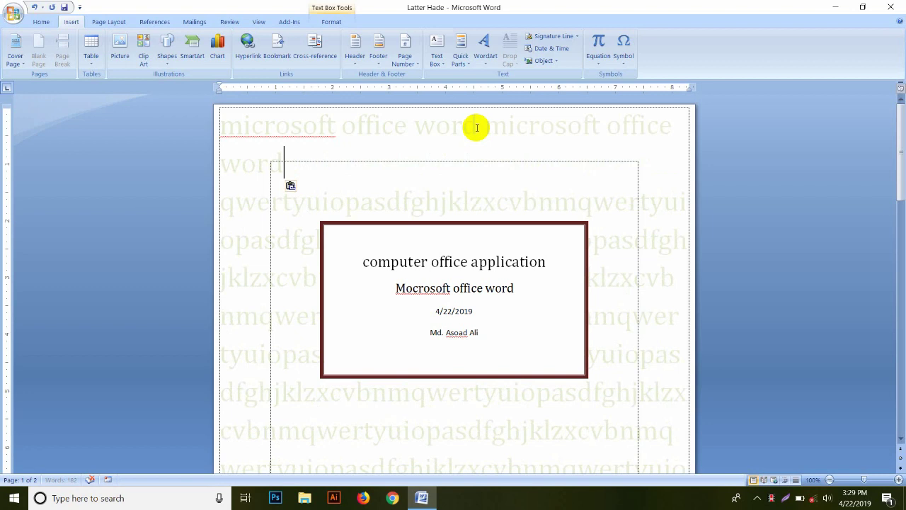
{"action": "key", "text": "ctrl+v"}
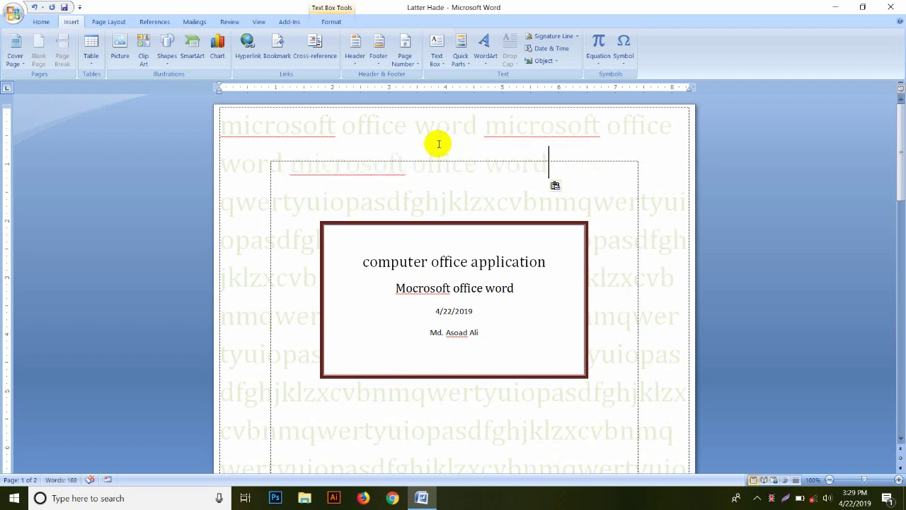
{"action": "key", "text": "ctrl+v"}
{"action": "key", "text": "ctrl+v"}
{"action": "key", "text": "ctrl+v"}
{"action": "key", "text": "ctrl+v"}
{"action": "key", "text": "ctrl+v"}
{"action": "key", "text": "ctrl+v"}
{"action": "key", "text": "ctrl+v"}
{"action": "key", "text": "ctrl+v"}
{"action": "key", "text": "ctrl+v"}
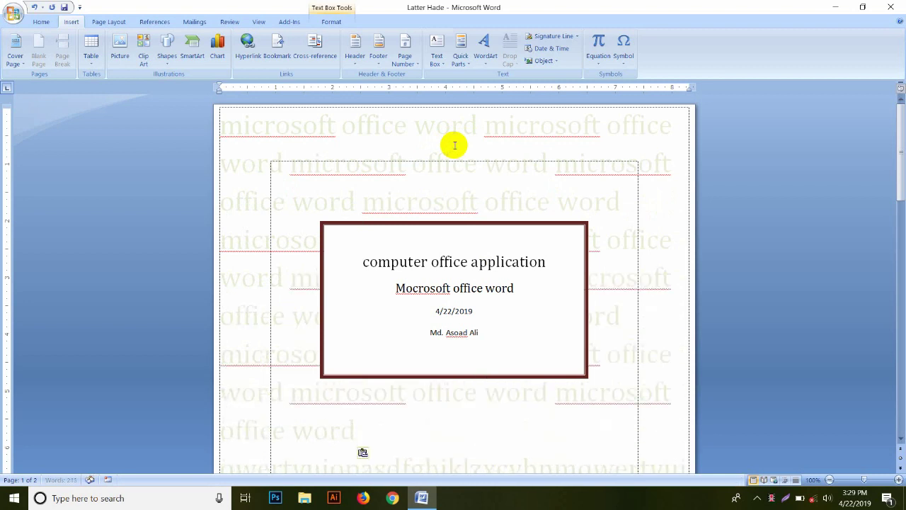
{"action": "key", "text": "ctrl+v"}
{"action": "key", "text": "ctrl+v"}
{"action": "key", "text": "ctrl+v"}
{"action": "key", "text": "ctrl+v"}
{"action": "key", "text": "ctrl+v"}
{"action": "key", "text": "ctrl+v"}
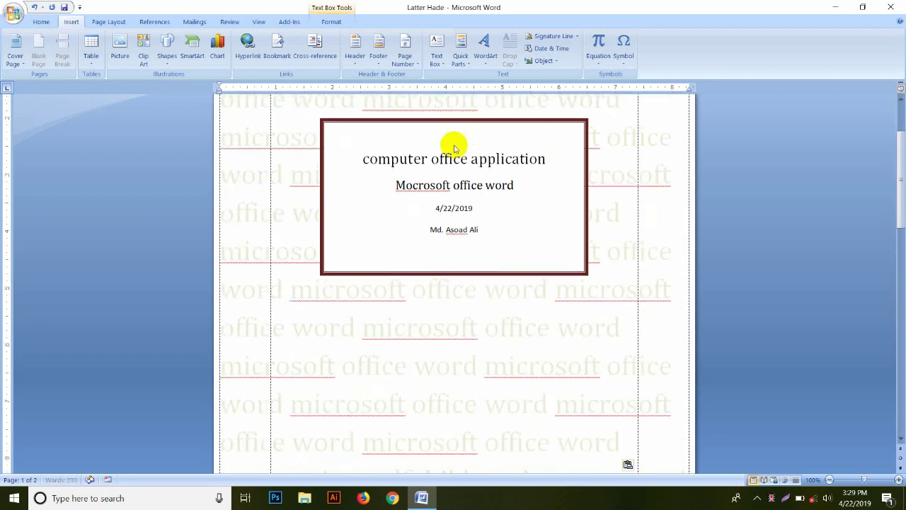
{"action": "key", "text": "ctrl+v"}
{"action": "key", "text": "ctrl+v"}
{"action": "key", "text": "ctrl+v"}
{"action": "key", "text": "ctrl+v"}
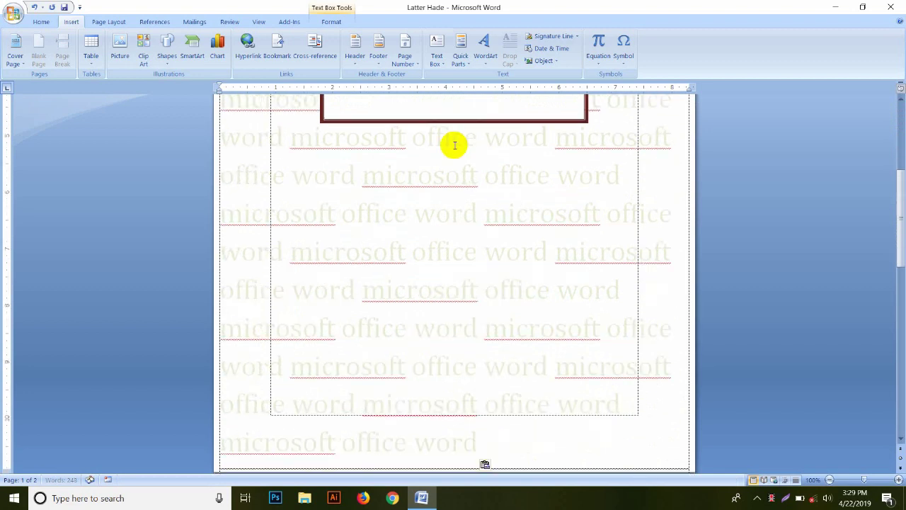
{"action": "key", "text": "ctrl+v"}
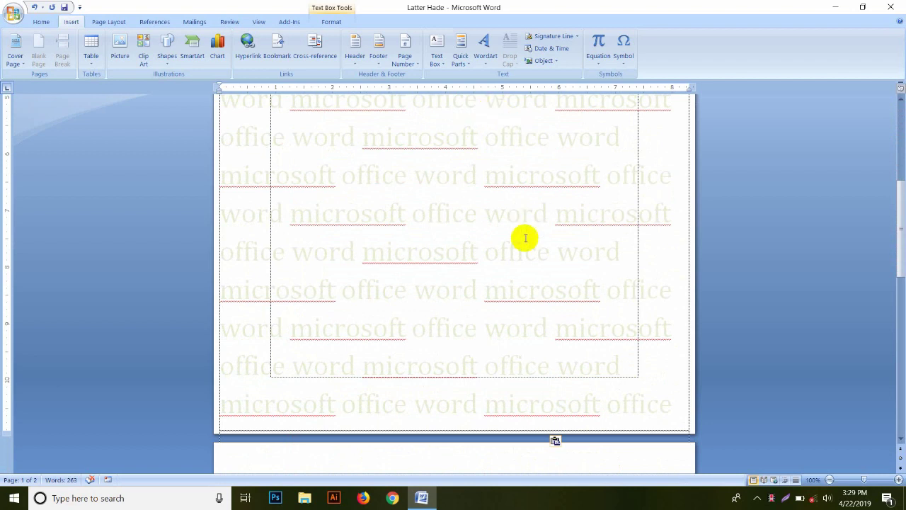
{"action": "scroll", "coordinate": [525, 238], "scroll_direction": "up", "scroll_amount": 3}
{"action": "scroll", "coordinate": [525, 237], "scroll_direction": "up", "scroll_amount": 3}
{"action": "scroll", "coordinate": [525, 238], "scroll_direction": "up", "scroll_amount": 1}
{"action": "scroll", "coordinate": [526, 238], "scroll_direction": "down", "scroll_amount": 1}
{"action": "scroll", "coordinate": [525, 238], "scroll_direction": "down", "scroll_amount": 1}
{"action": "scroll", "coordinate": [558, 282], "scroll_direction": "up", "scroll_amount": 3}
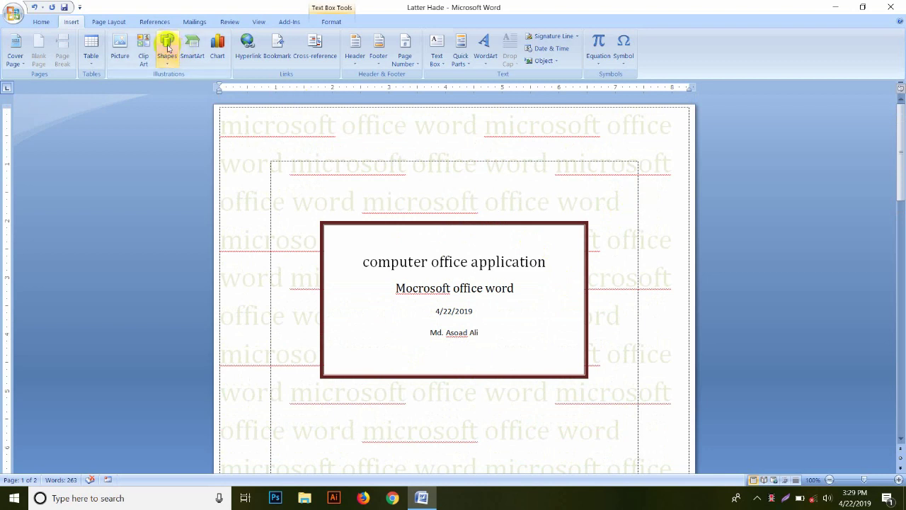
Step: Apply Justify alignment to the repeated 'microsoft office word' cover background text
{"action": "left_click", "coordinate": [42, 22]}
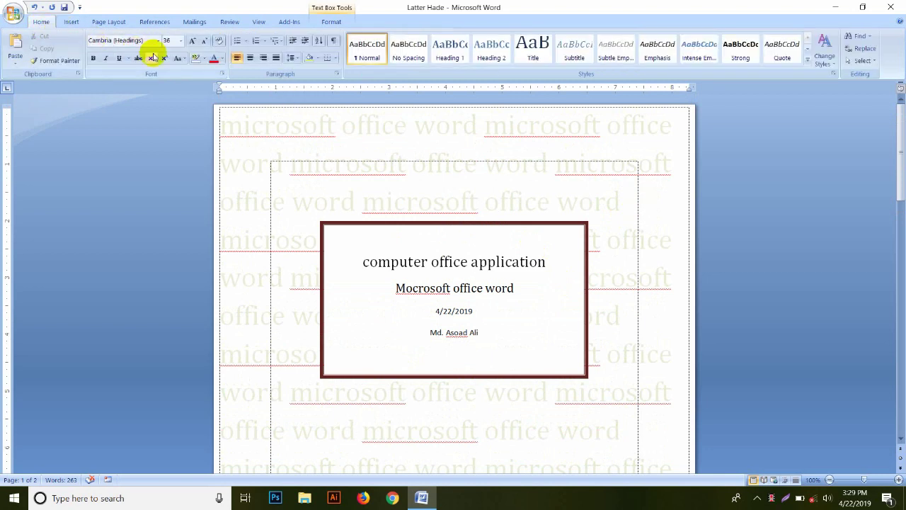
{"action": "left_click", "coordinate": [276, 59]}
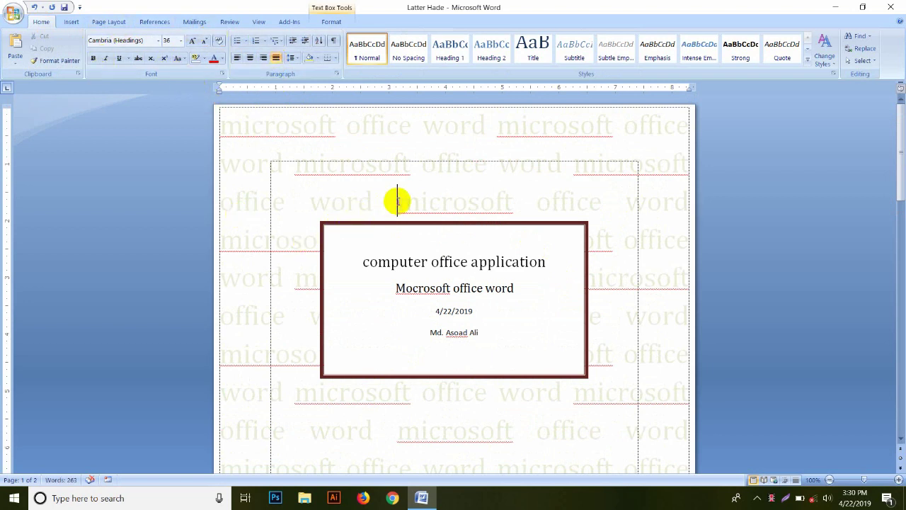
{"action": "scroll", "coordinate": [627, 259], "scroll_direction": "down", "scroll_amount": 1}
{"action": "scroll", "coordinate": [626, 259], "scroll_direction": "down", "scroll_amount": 12}
{"action": "scroll", "coordinate": [626, 259], "scroll_direction": "down", "scroll_amount": 1}
{"action": "scroll", "coordinate": [627, 259], "scroll_direction": "up", "scroll_amount": 1}
{"action": "scroll", "coordinate": [627, 259], "scroll_direction": "up", "scroll_amount": 4}
{"action": "scroll", "coordinate": [627, 259], "scroll_direction": "up", "scroll_amount": 1}
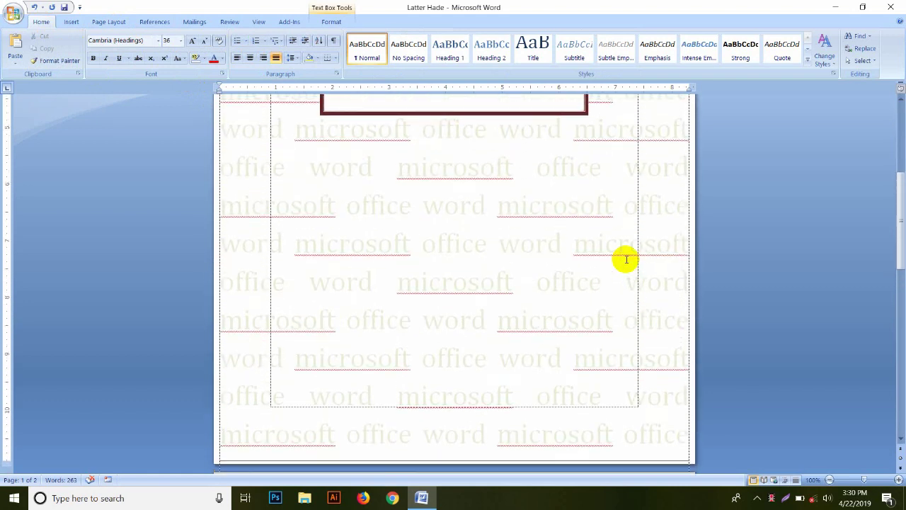
{"action": "scroll", "coordinate": [626, 259], "scroll_direction": "up", "scroll_amount": 5}
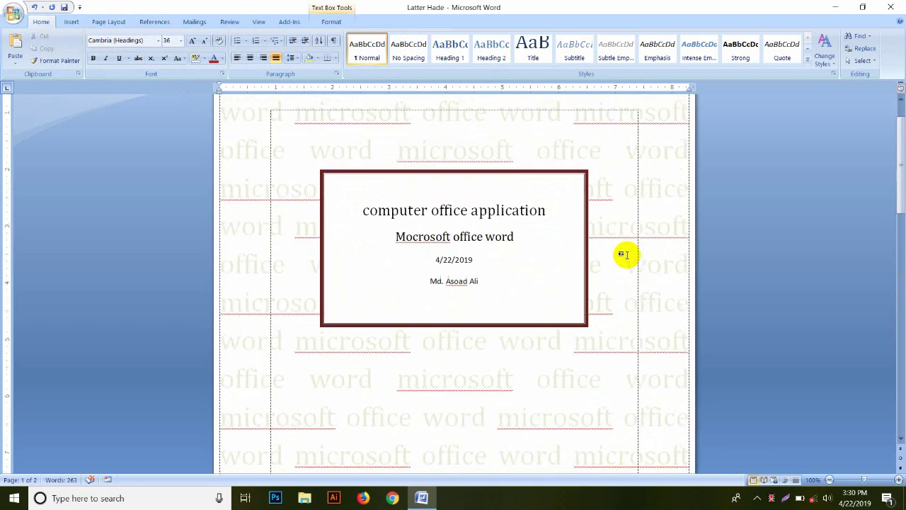
{"action": "scroll", "coordinate": [627, 256], "scroll_direction": "up", "scroll_amount": 2}
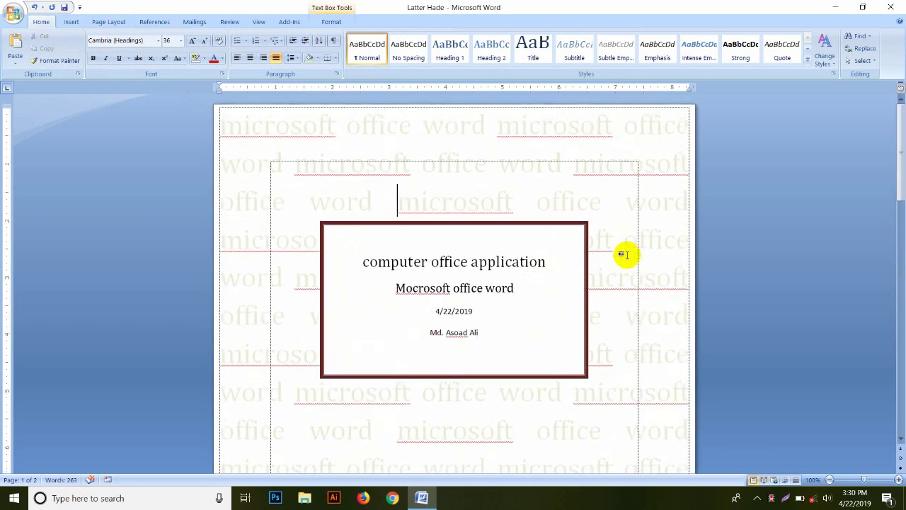
{"action": "scroll", "coordinate": [626, 255], "scroll_direction": "down", "scroll_amount": 1}
{"action": "scroll", "coordinate": [626, 255], "scroll_direction": "down", "scroll_amount": 2}
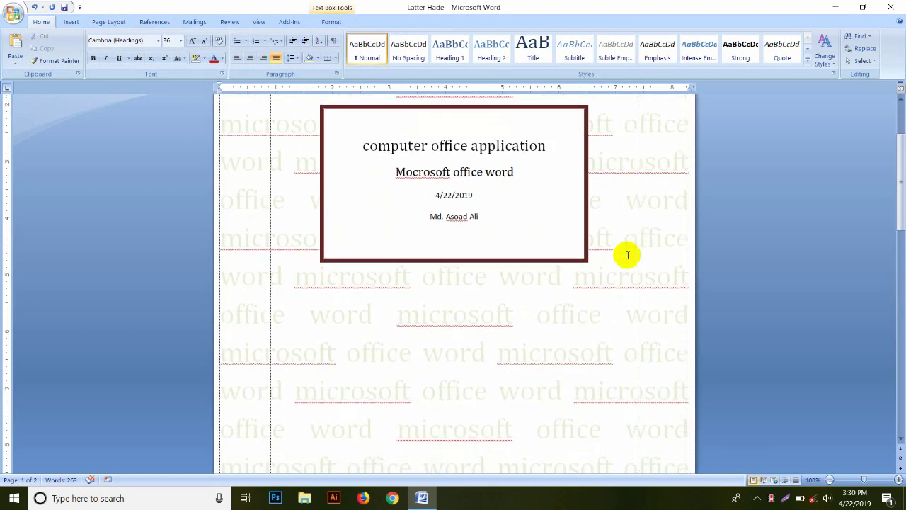
Step: Use Insert > Cover Page > Remove Current Cover Page so the document starts at 'Laudantium'
{"action": "left_click", "coordinate": [72, 22]}
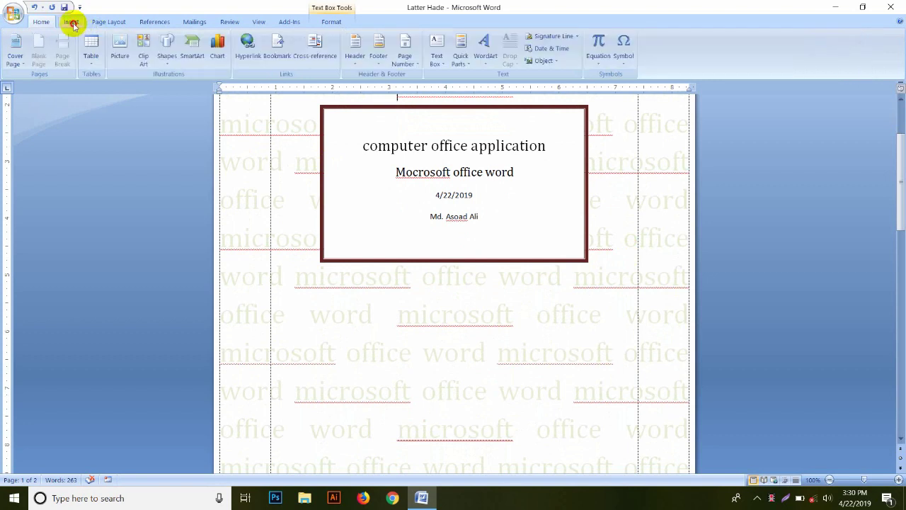
{"action": "left_click", "coordinate": [21, 56]}
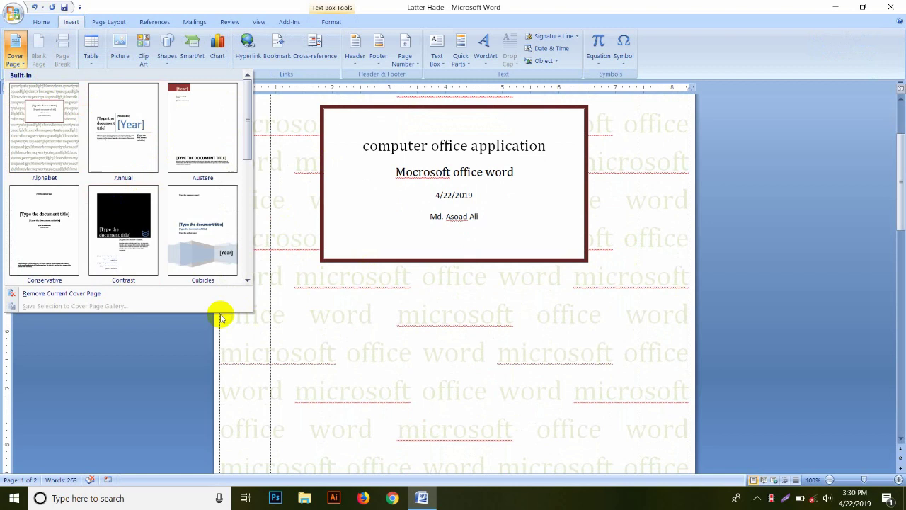
{"action": "left_click", "coordinate": [90, 296]}
{"action": "scroll", "coordinate": [570, 311], "scroll_direction": "up", "scroll_amount": 2}
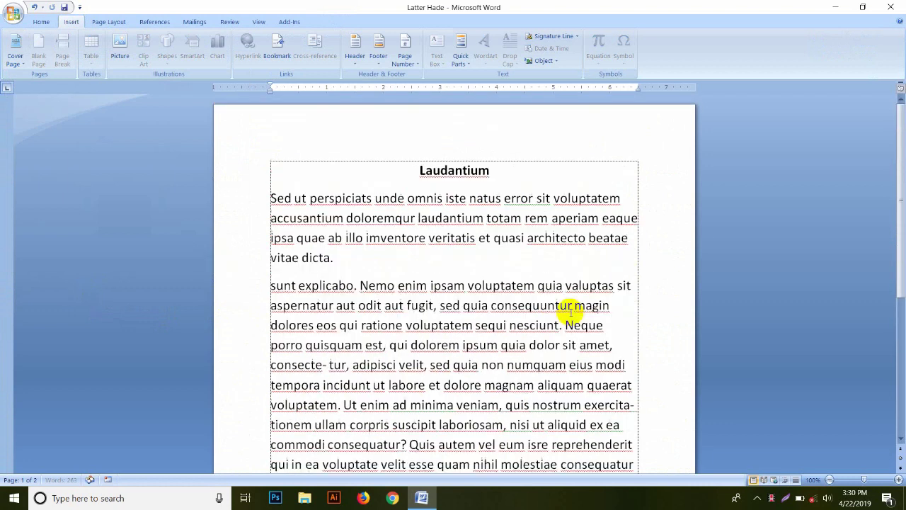
{"action": "scroll", "coordinate": [570, 312], "scroll_direction": "down", "scroll_amount": 5}
{"action": "scroll", "coordinate": [570, 311], "scroll_direction": "up", "scroll_amount": 5}
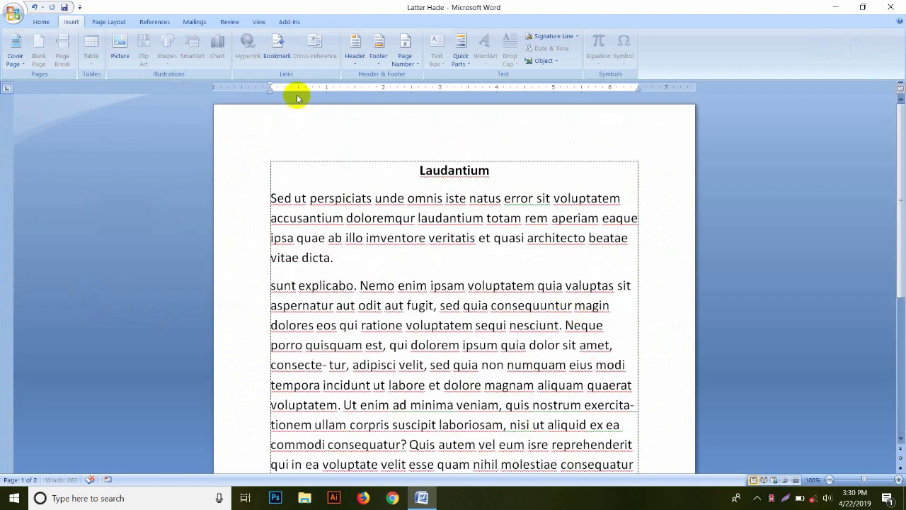
{"action": "left_click", "coordinate": [16, 48]}
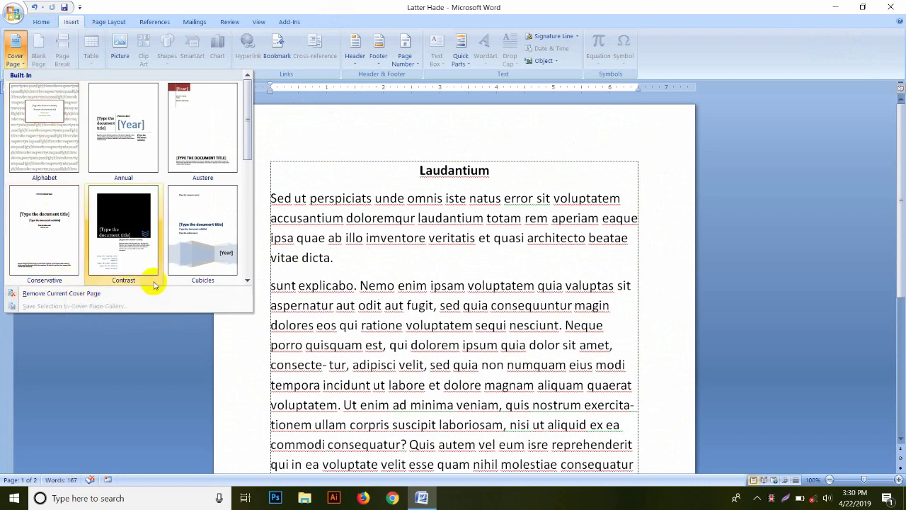
{"action": "left_click", "coordinate": [352, 162]}
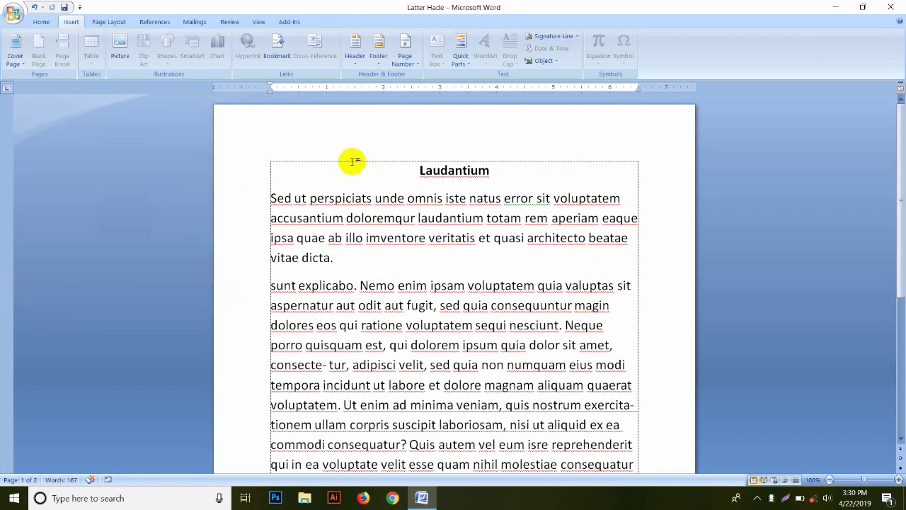